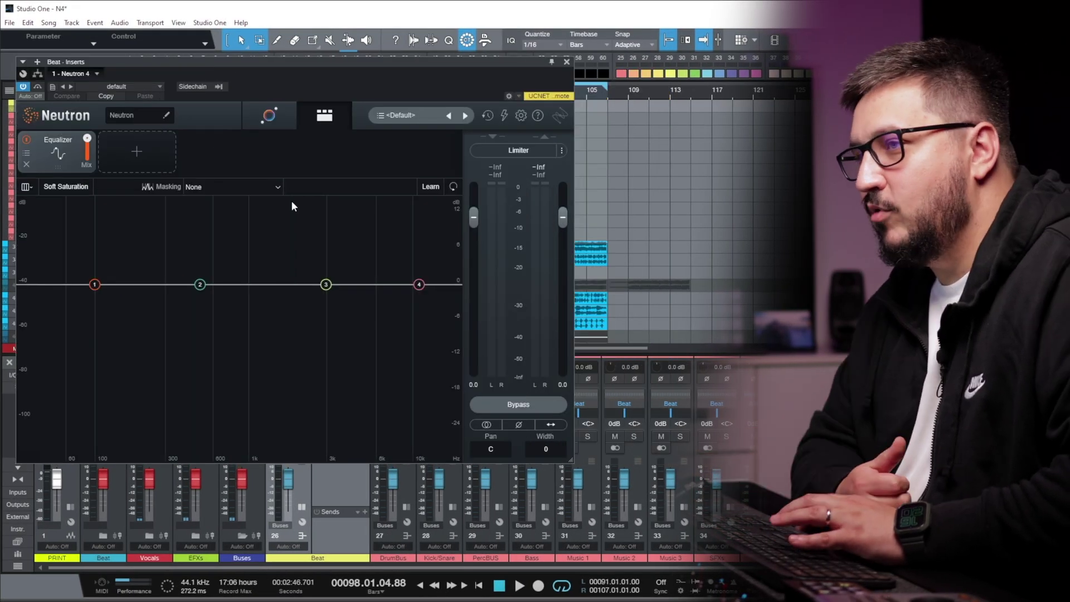
# - Start playback of the drum beat on the Beat bus
pyautogui.press('space')
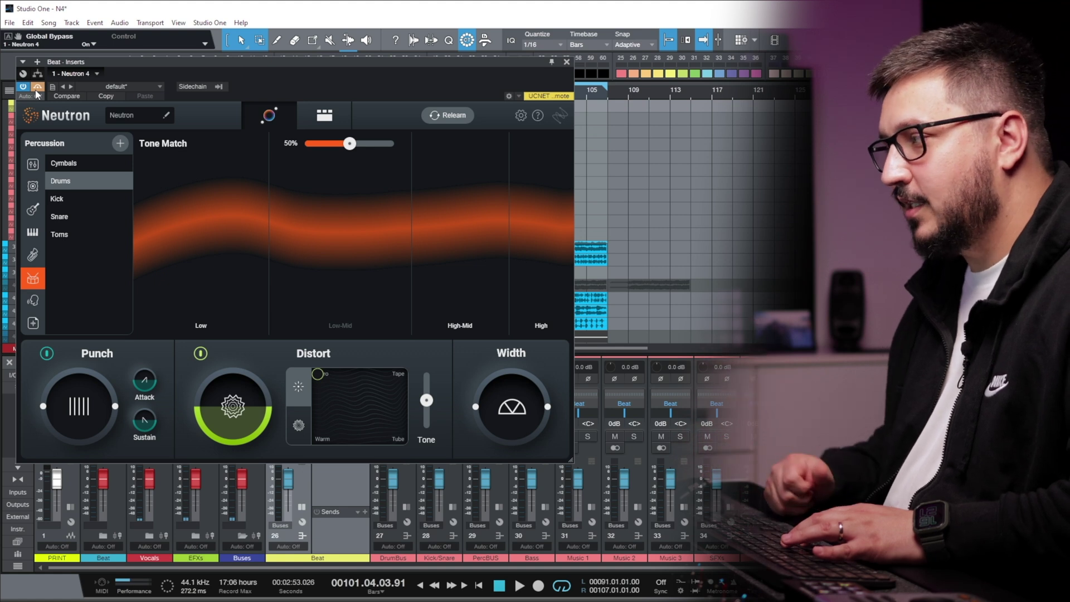
pyautogui.press('space')
pyautogui.press('space')
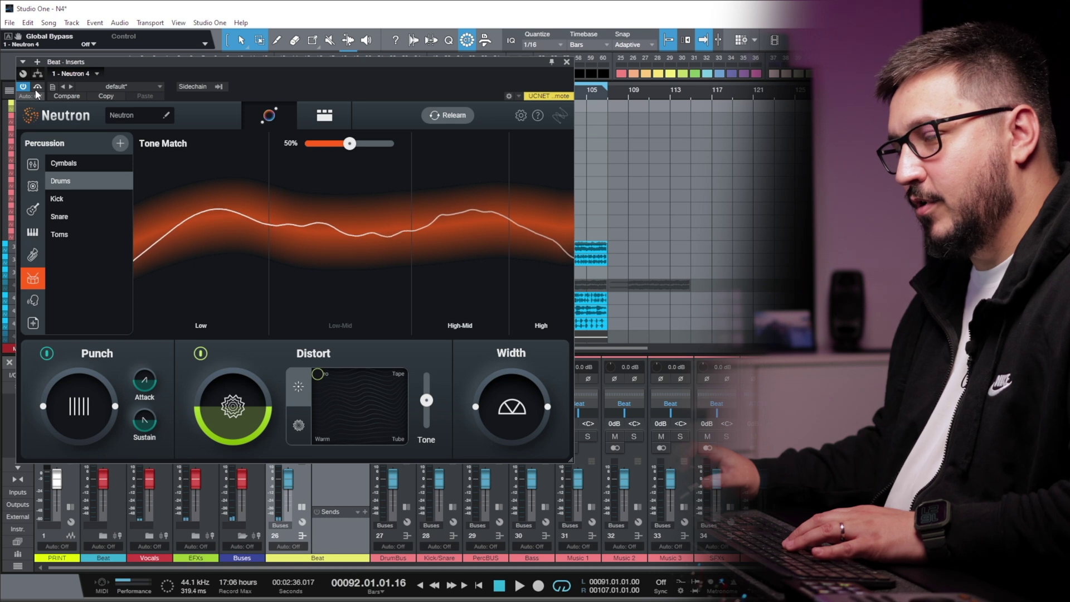
pyautogui.press('space')
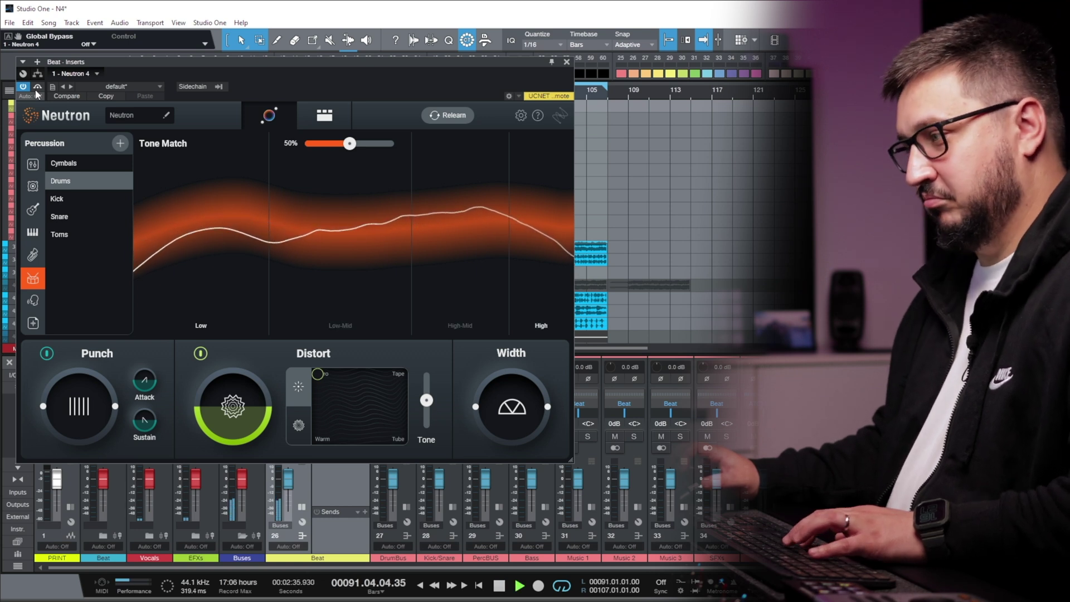
pyautogui.press('space')
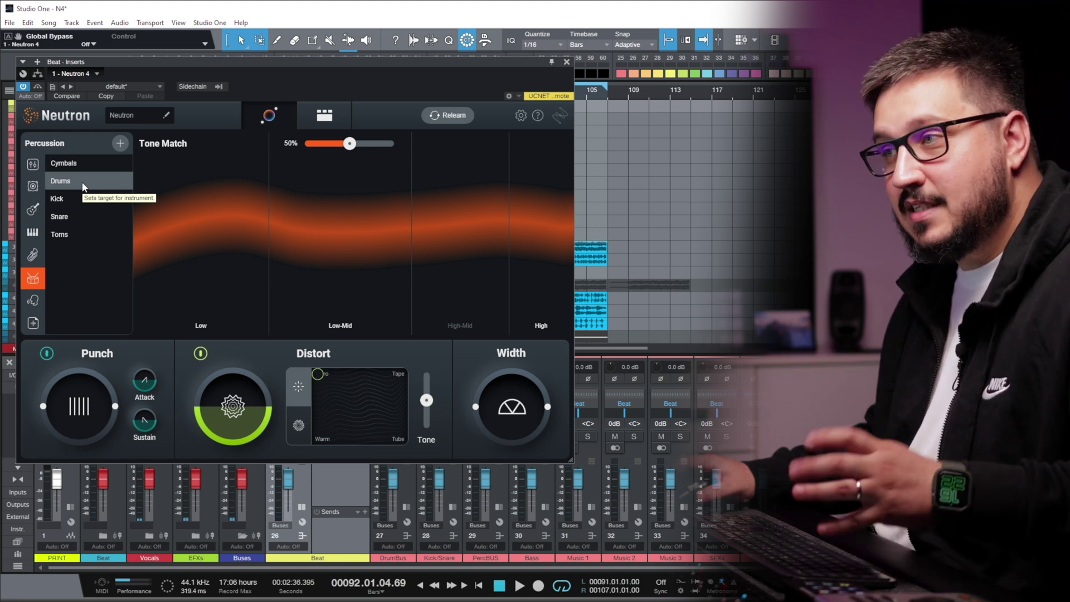
# - Drop Tone Match to 0% and switch off the Punch and Distort effects
pyautogui.moveTo(349, 144); pyautogui.dragTo(305, 144)
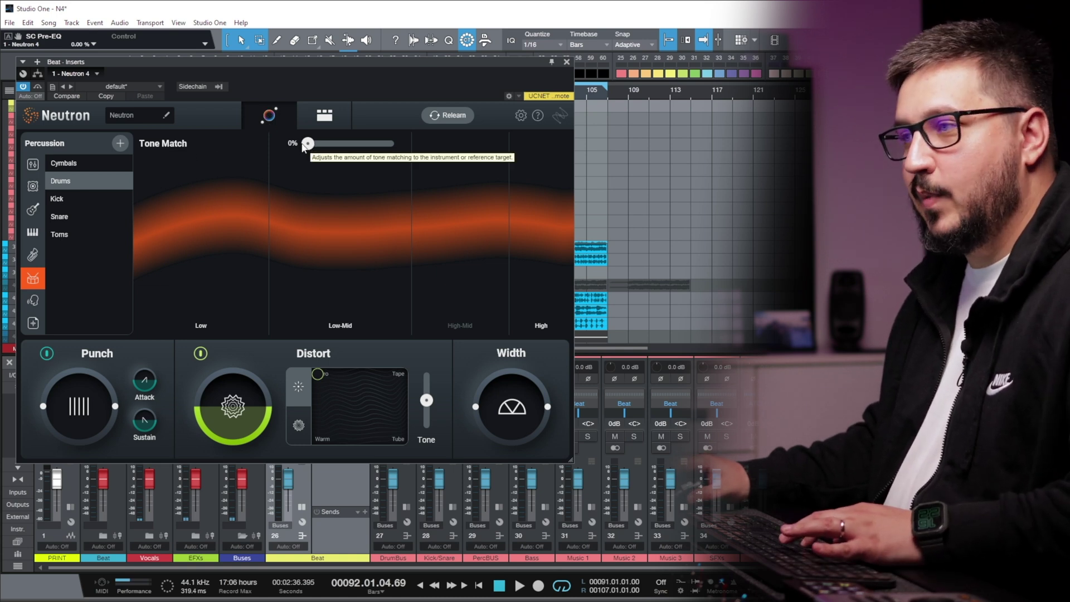
pyautogui.moveTo(308, 144); pyautogui.dragTo(246, 148)
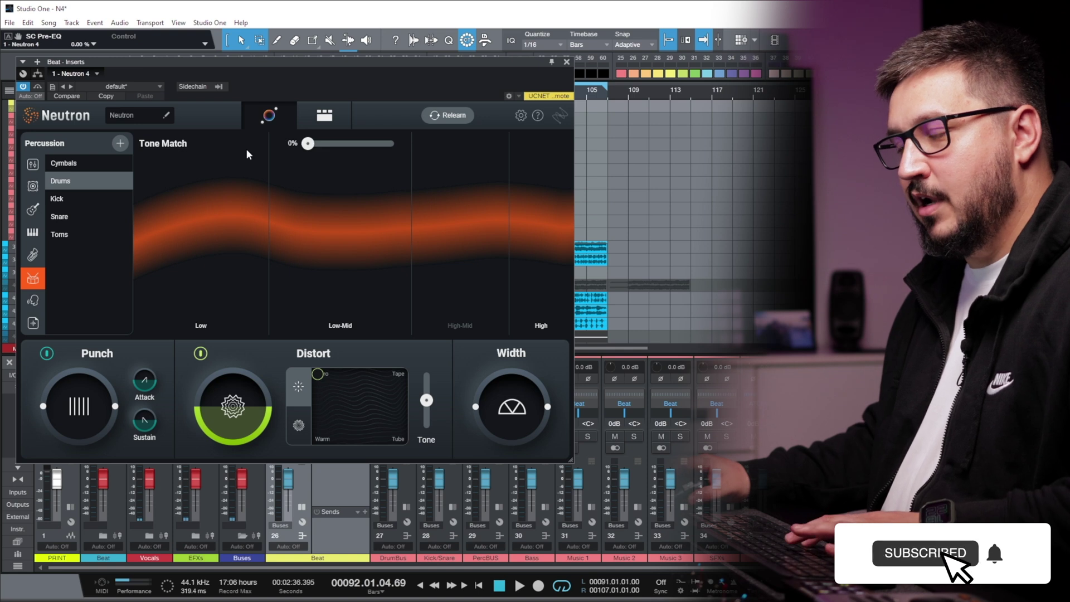
pyautogui.click(47, 353)
pyautogui.click(201, 353)
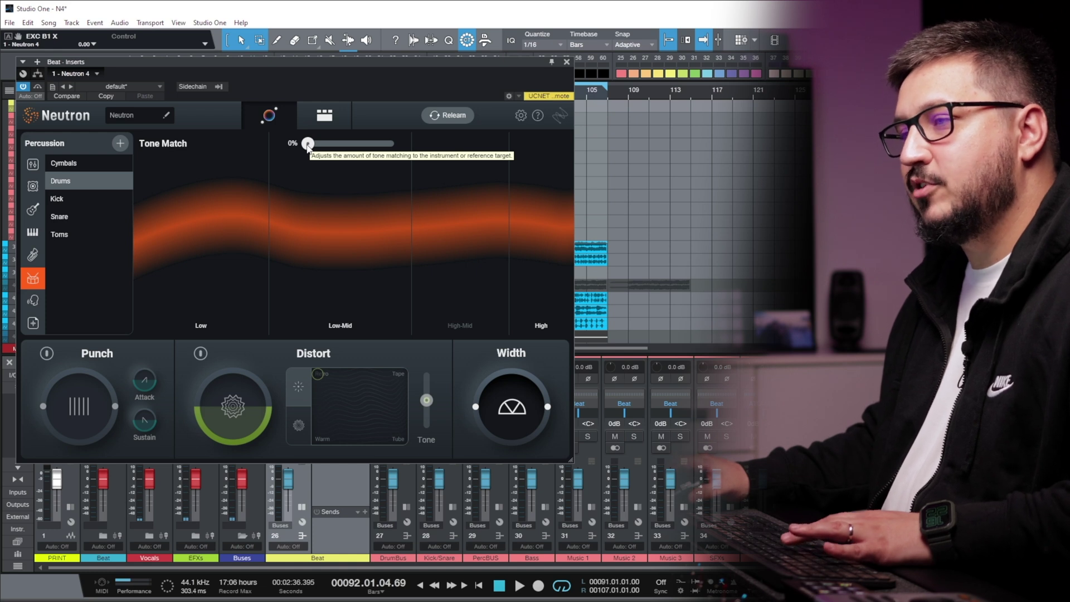
# - Audition Tone Match between 0% and 36%, stop playback, and settle near 31%
pyautogui.moveTo(308, 144); pyautogui.dragTo(427, 149)
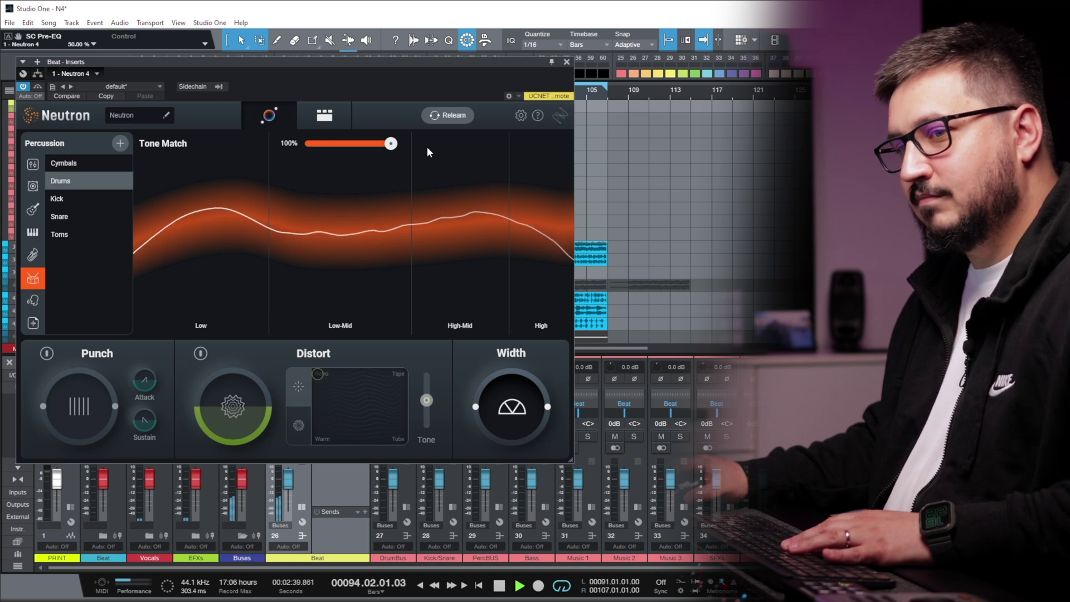
pyautogui.moveTo(426, 146); pyautogui.dragTo(396, 161)
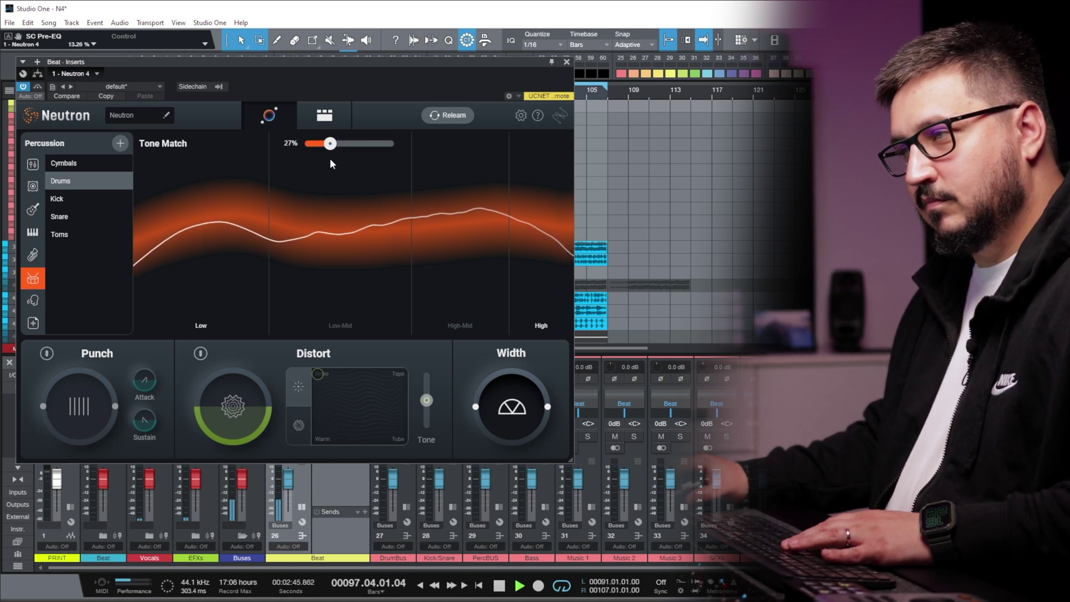
pyautogui.press('space')
pyautogui.moveTo(330, 144); pyautogui.dragTo(335, 146)
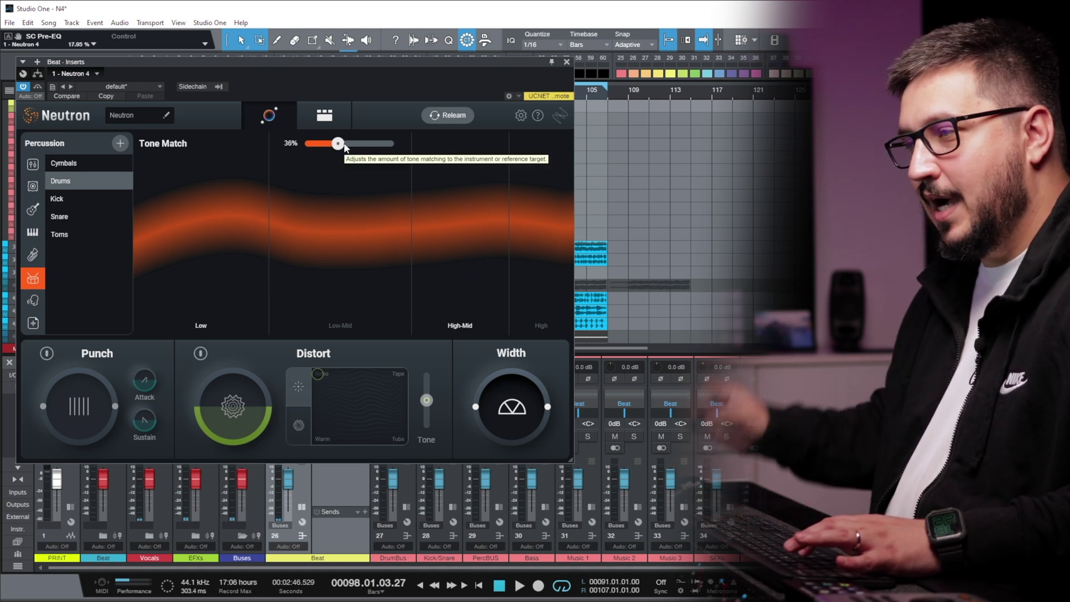
# - Check the Equalizer and Compressor 1 in Detailed View, then set Tone Match to 50%
pyautogui.click(322, 117)
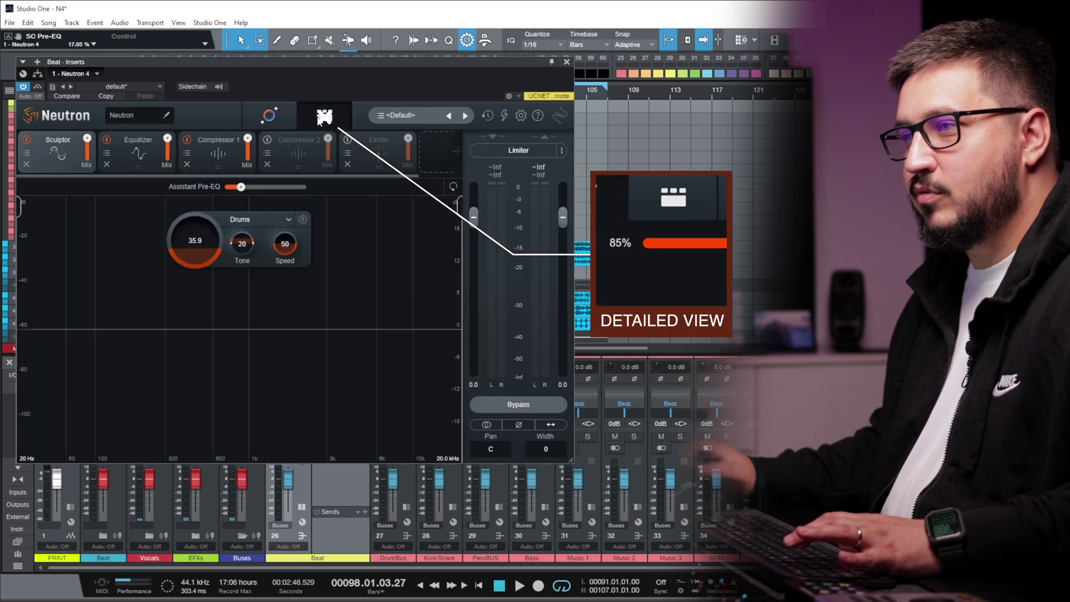
pyautogui.click(143, 162)
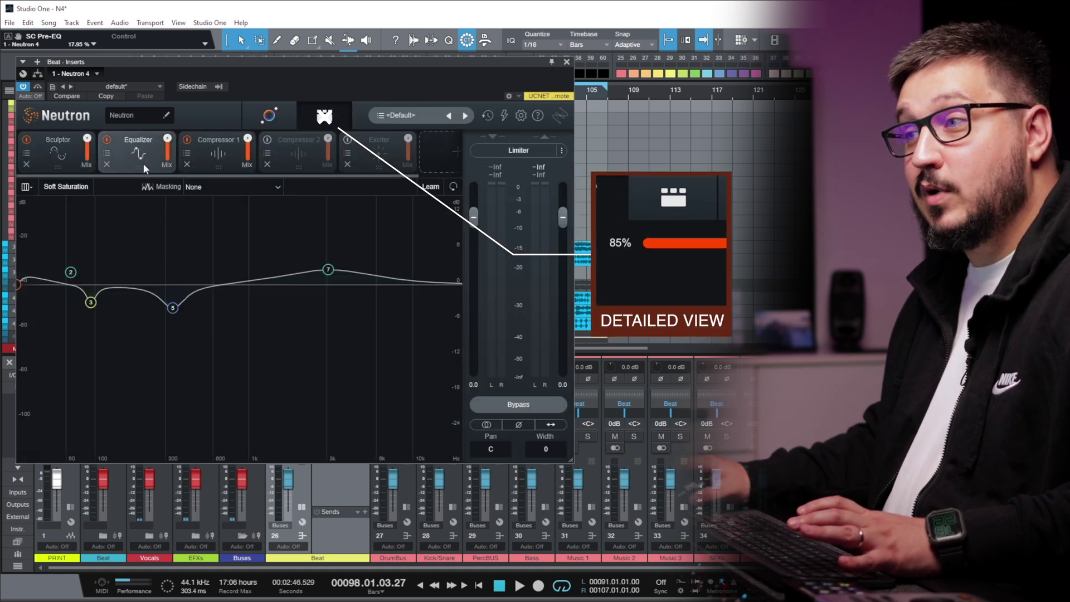
pyautogui.click(218, 156)
pyautogui.click(280, 117)
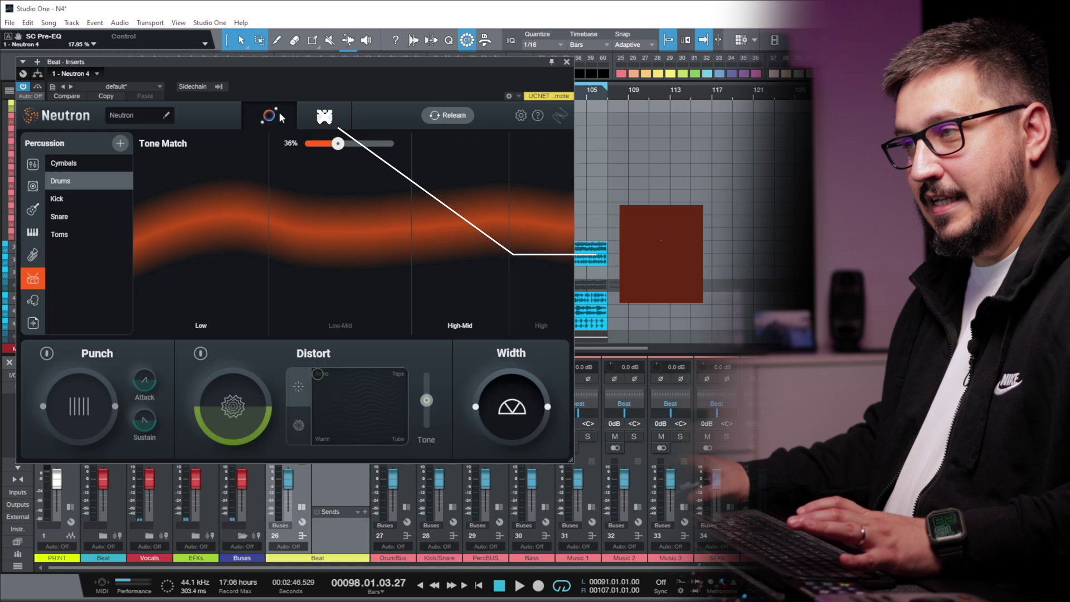
pyautogui.moveTo(338, 143); pyautogui.dragTo(349, 144)
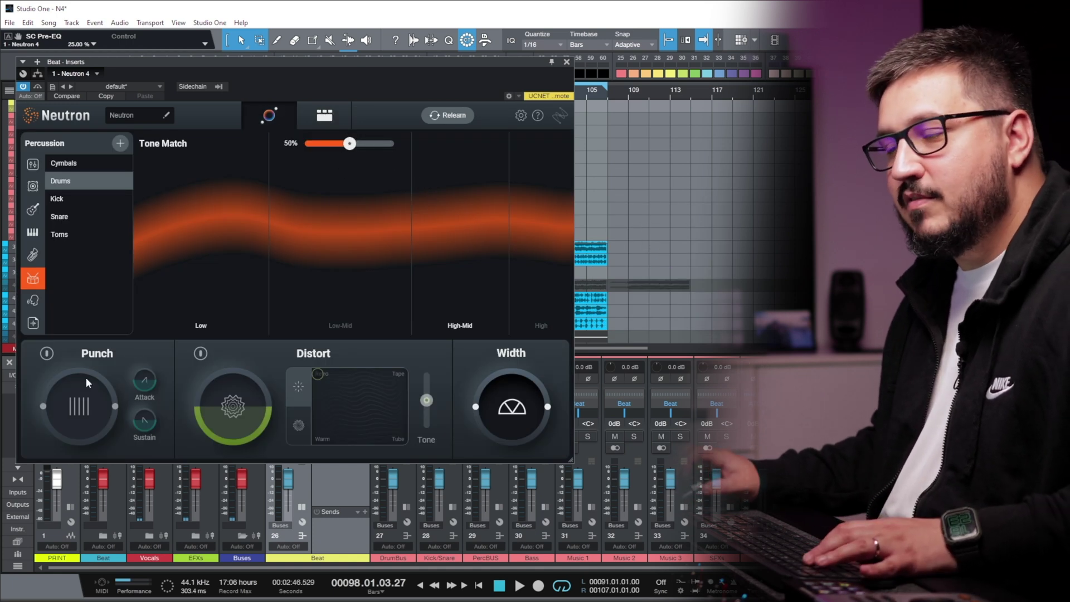
# - Re-enable Punch and bring its amount down to 10
pyautogui.click(47, 353)
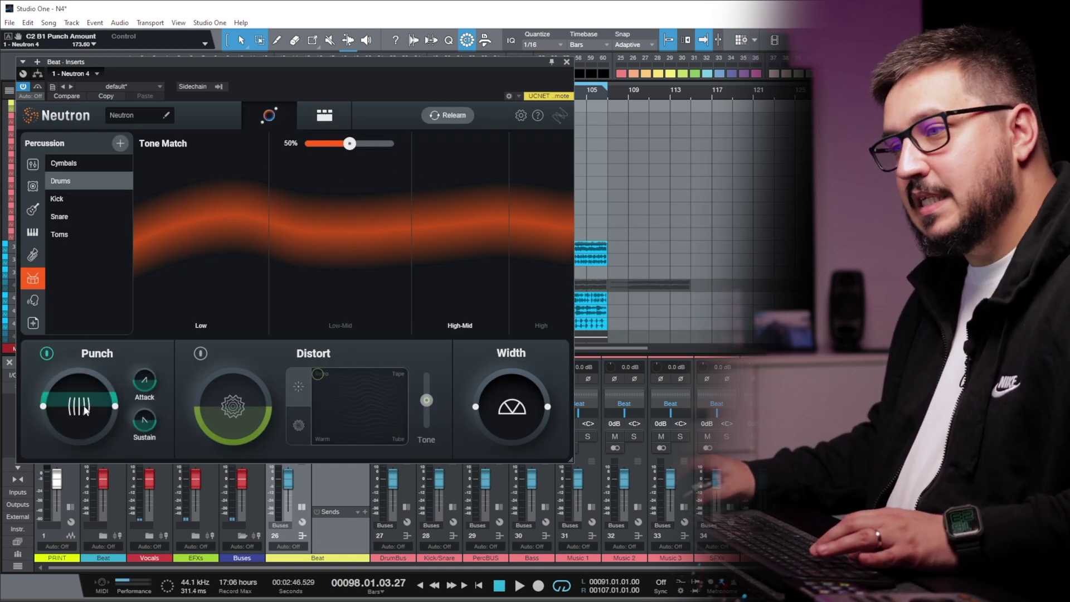
pyautogui.scroll(5, 86, 407)
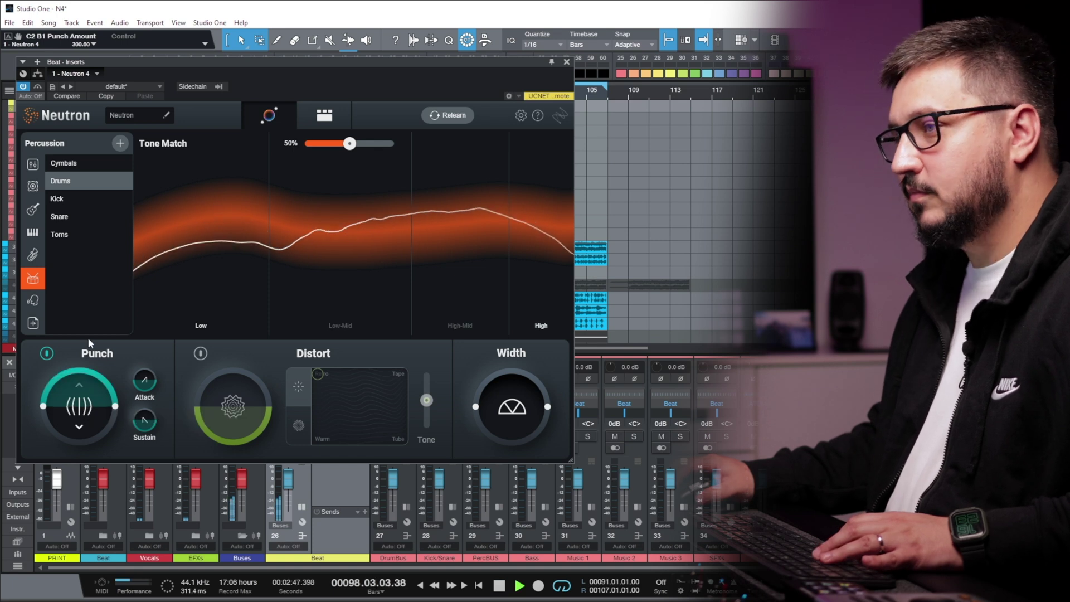
pyautogui.moveTo(91, 406); pyautogui.dragTo(118, 296)
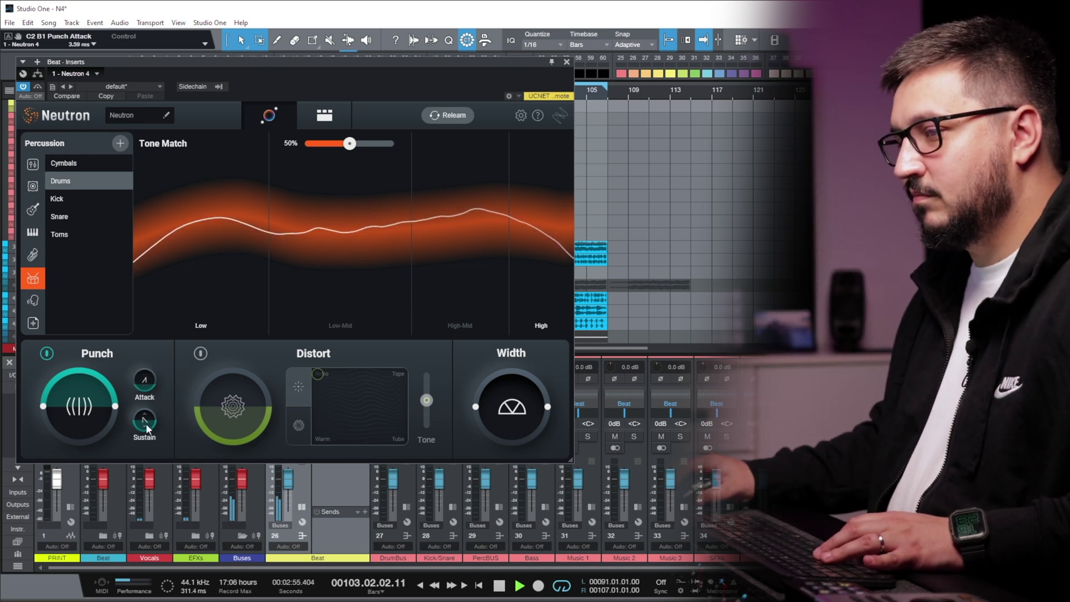
pyautogui.moveTo(70, 396); pyautogui.dragTo(75, 501)
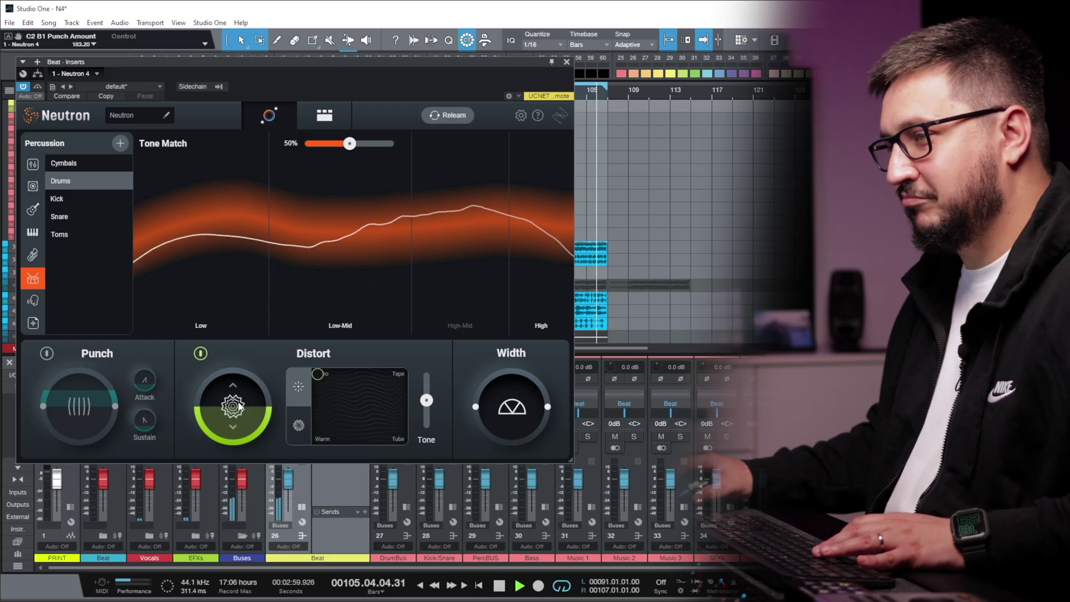
# - Give Distort a light drive after sweeping drive and tone, re-enable Punch, and lower Tone Match
pyautogui.moveTo(240, 406); pyautogui.dragTo(242, 397)
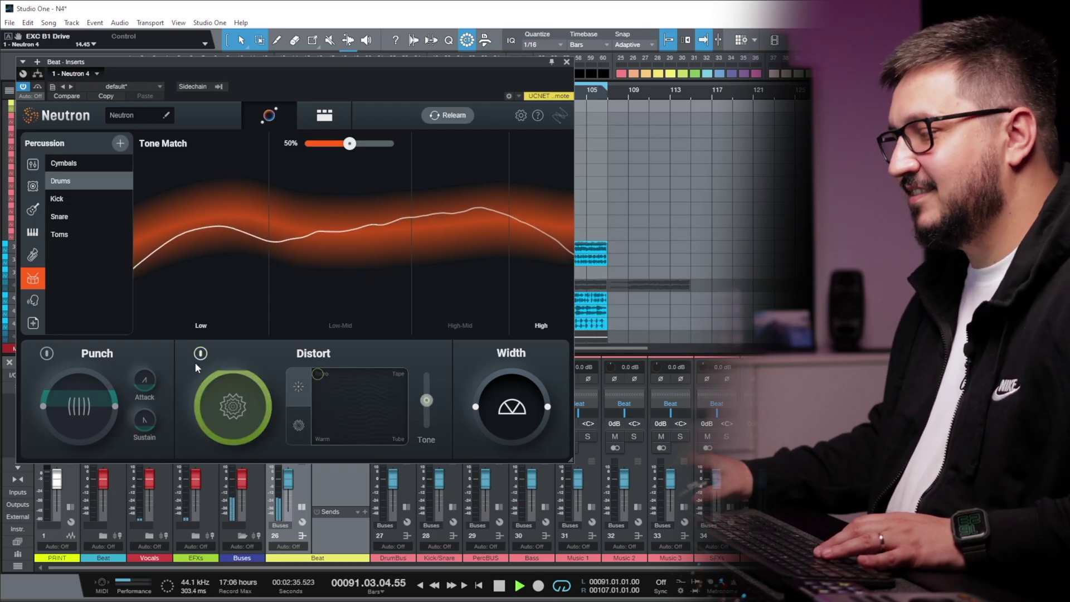
pyautogui.moveTo(249, 396); pyautogui.dragTo(249, 339)
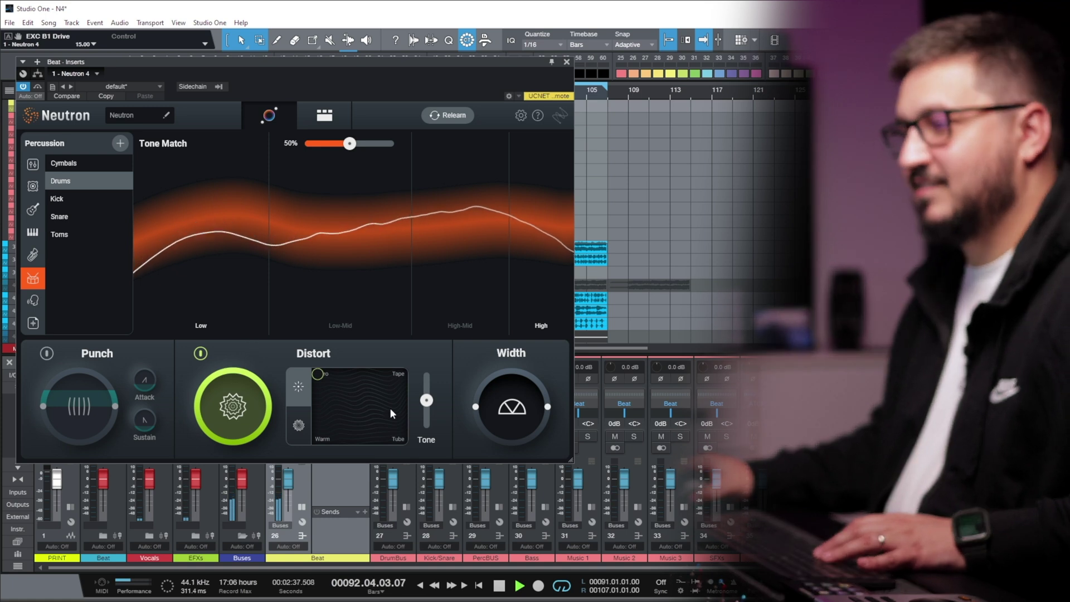
pyautogui.moveTo(428, 426); pyautogui.dragTo(427, 388)
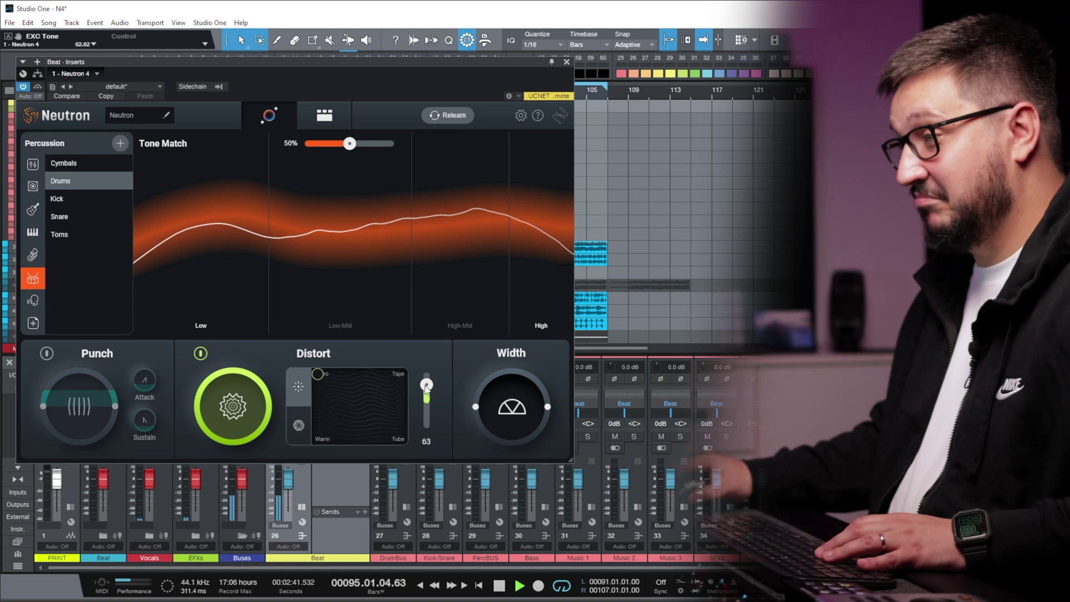
pyautogui.moveTo(230, 419); pyautogui.dragTo(243, 436)
pyautogui.click(116, 410)
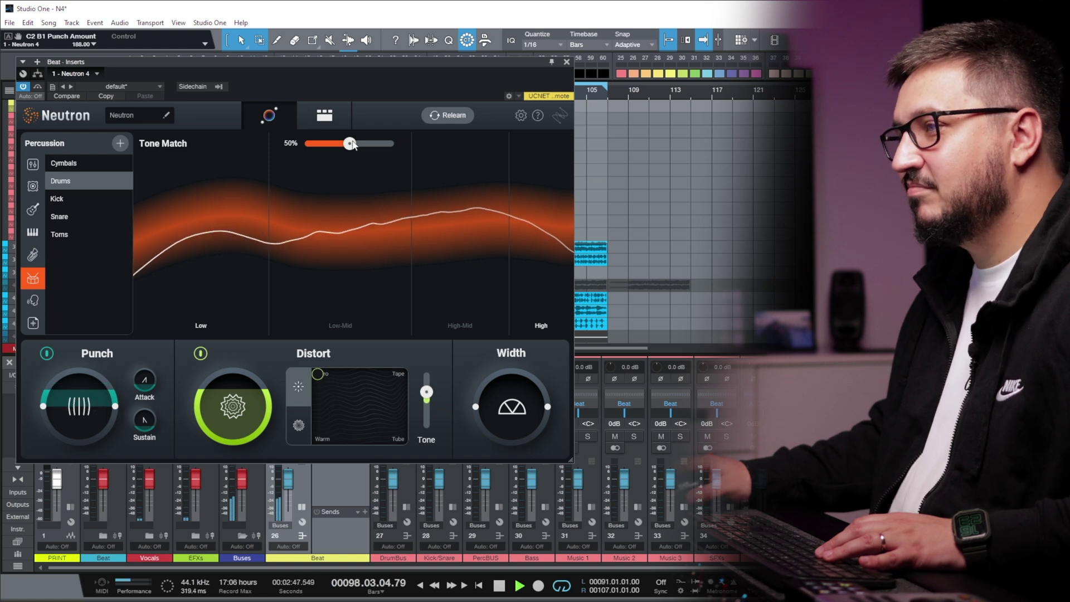
pyautogui.moveTo(350, 143); pyautogui.dragTo(253, 145)
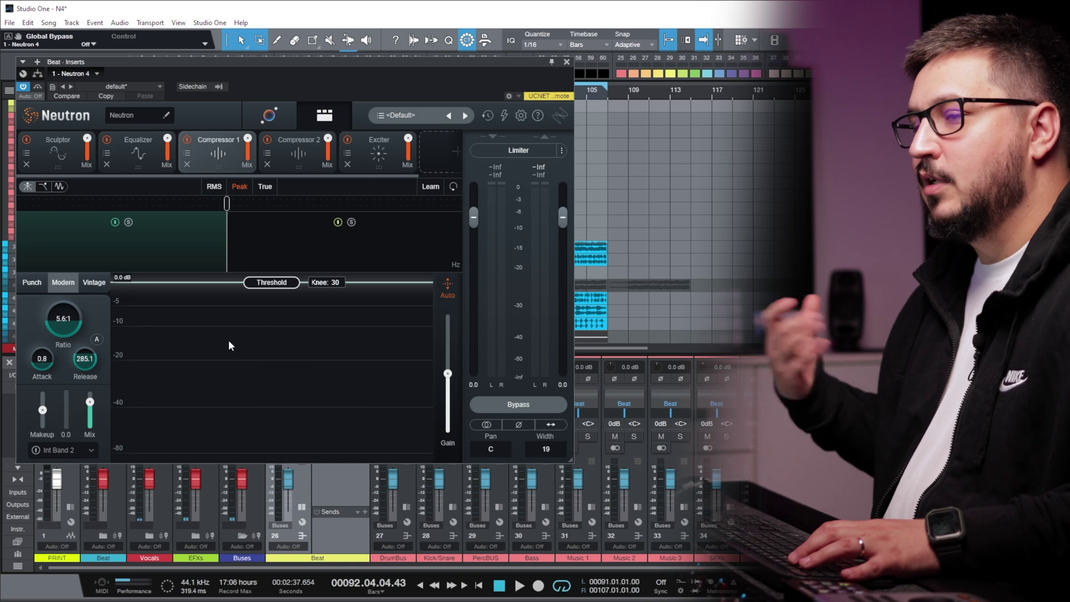
# - Show the Sculptor settings with Equalizer and Compressor 1 bypassed, then start playback
pyautogui.click(45, 149)
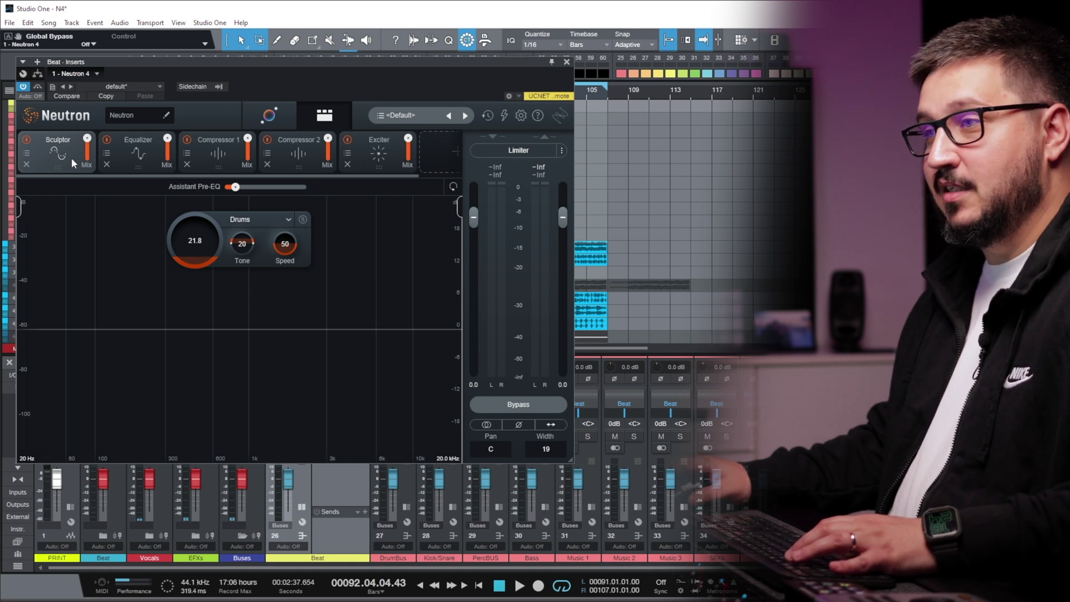
pyautogui.click(103, 144)
pyautogui.click(107, 140)
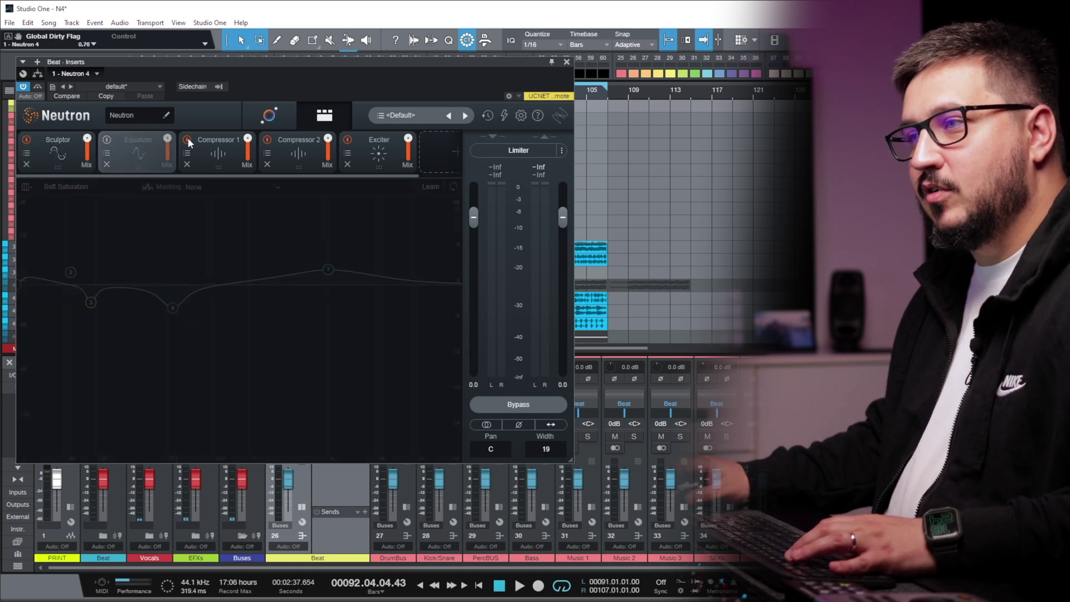
pyautogui.click(188, 139)
pyautogui.click(94, 166)
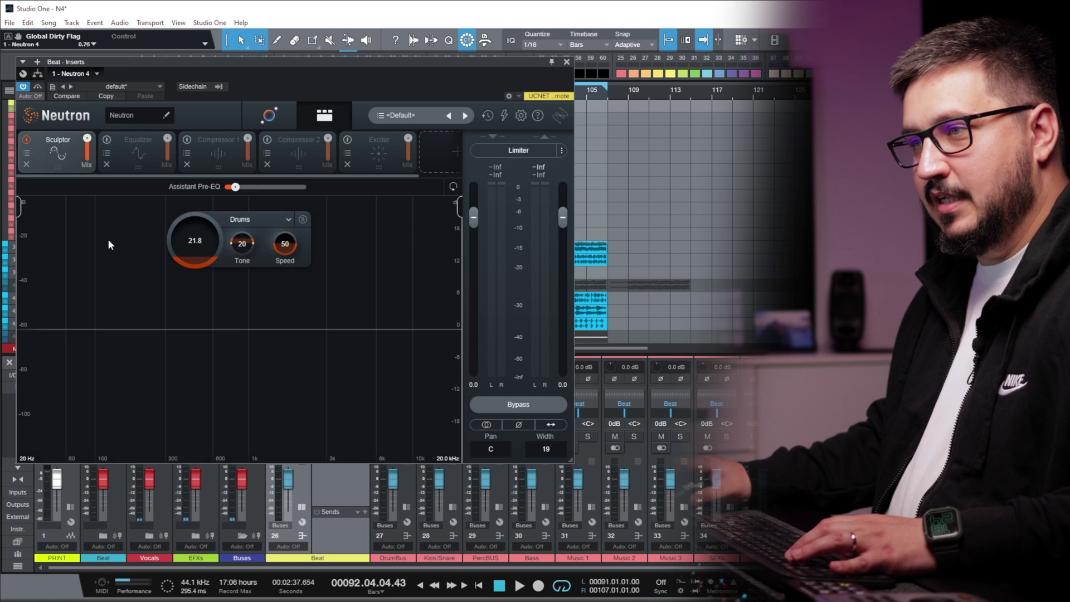
pyautogui.press('space')
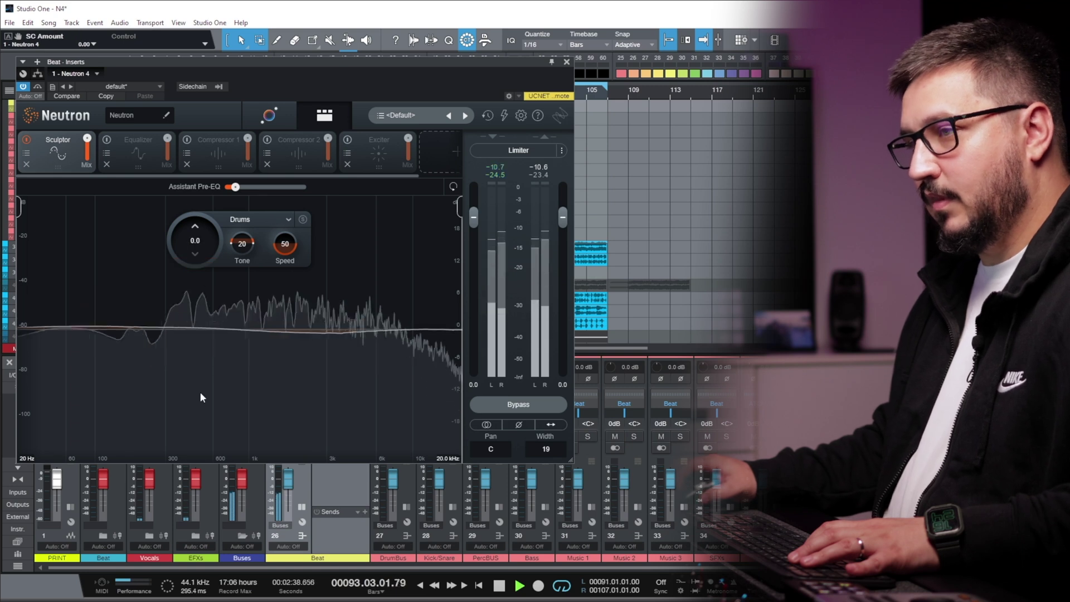
# - Sweep the Sculptor knobs, landing on amount 41.2, tone 22 and speed 46, then stop playback
pyautogui.moveTo(195, 245); pyautogui.dragTo(182, 42)
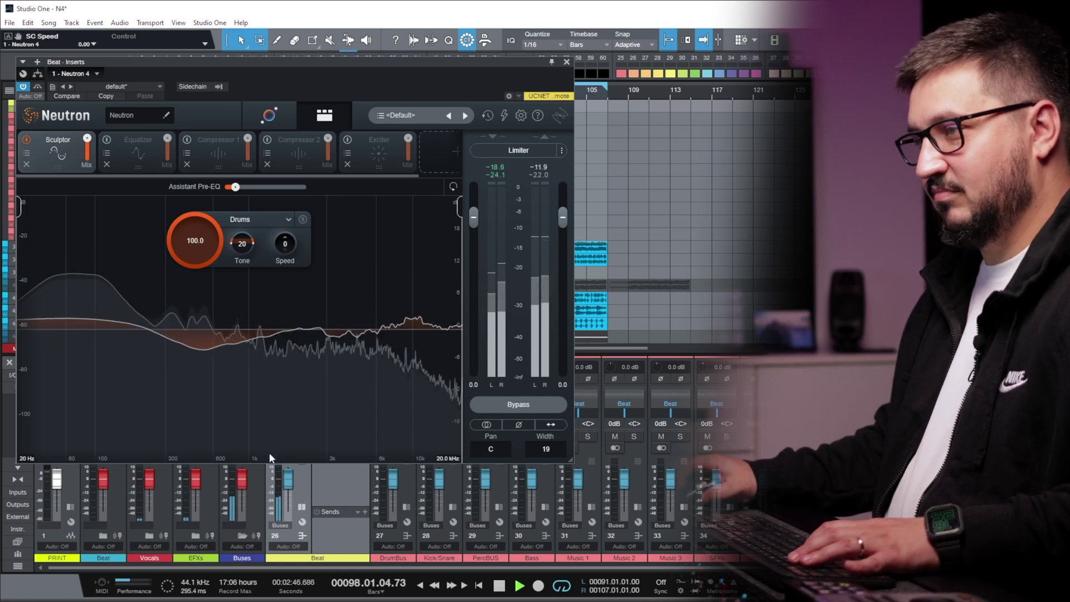
pyautogui.moveTo(284, 243); pyautogui.dragTo(289, 99)
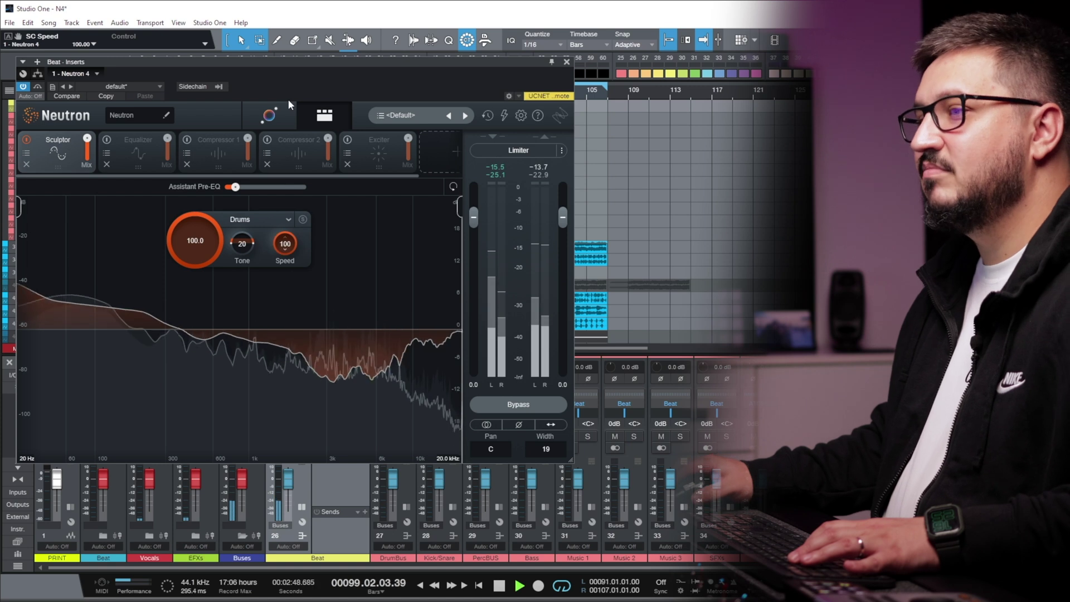
pyautogui.moveTo(286, 281); pyautogui.dragTo(281, 299)
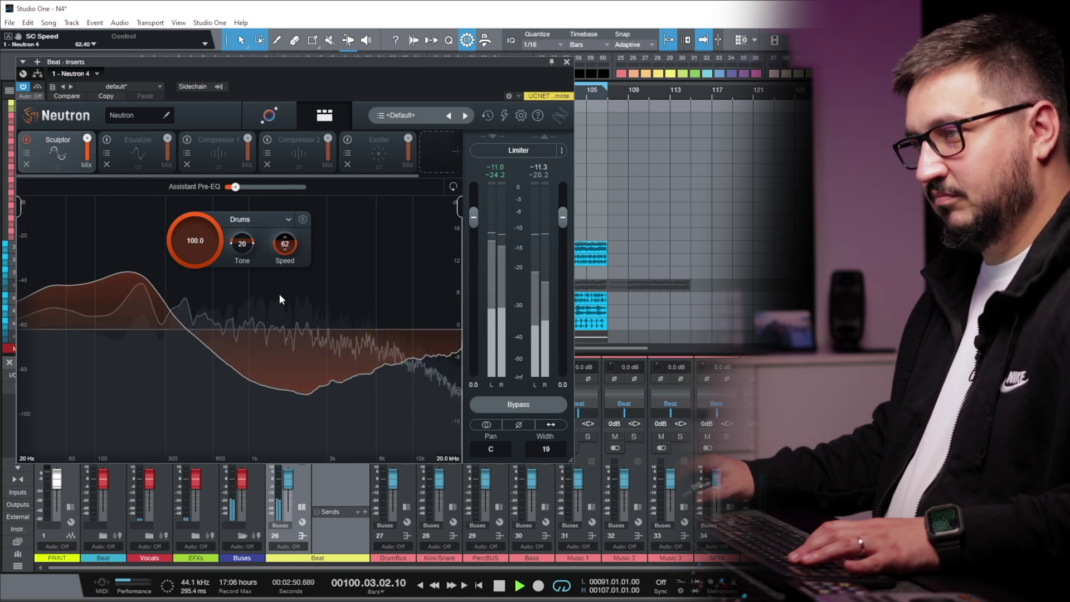
pyautogui.moveTo(242, 245); pyautogui.dragTo(246, 260)
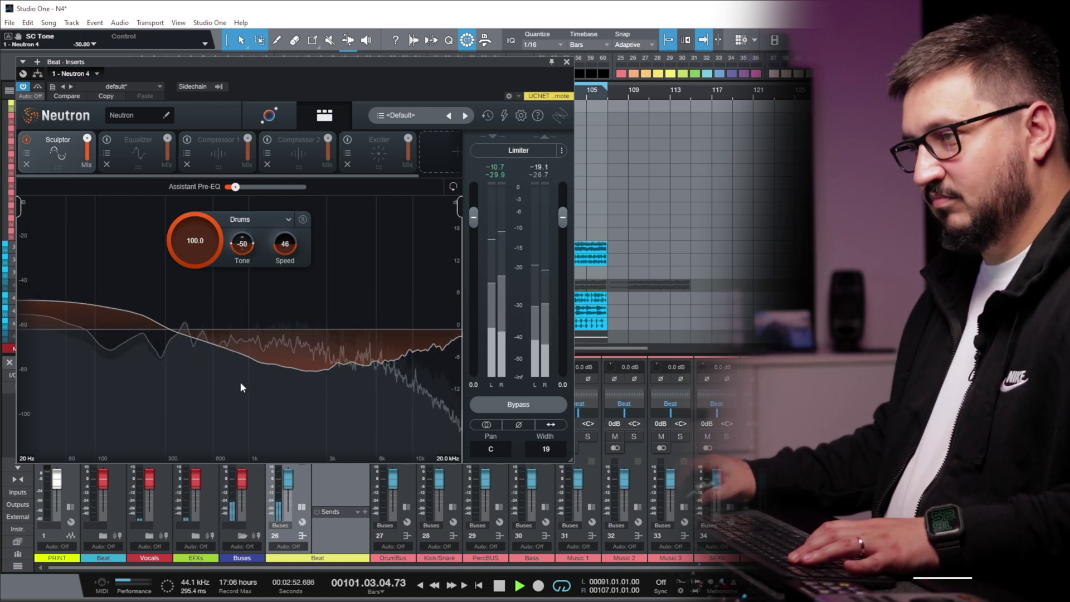
pyautogui.moveTo(240, 382); pyautogui.dragTo(236, 13)
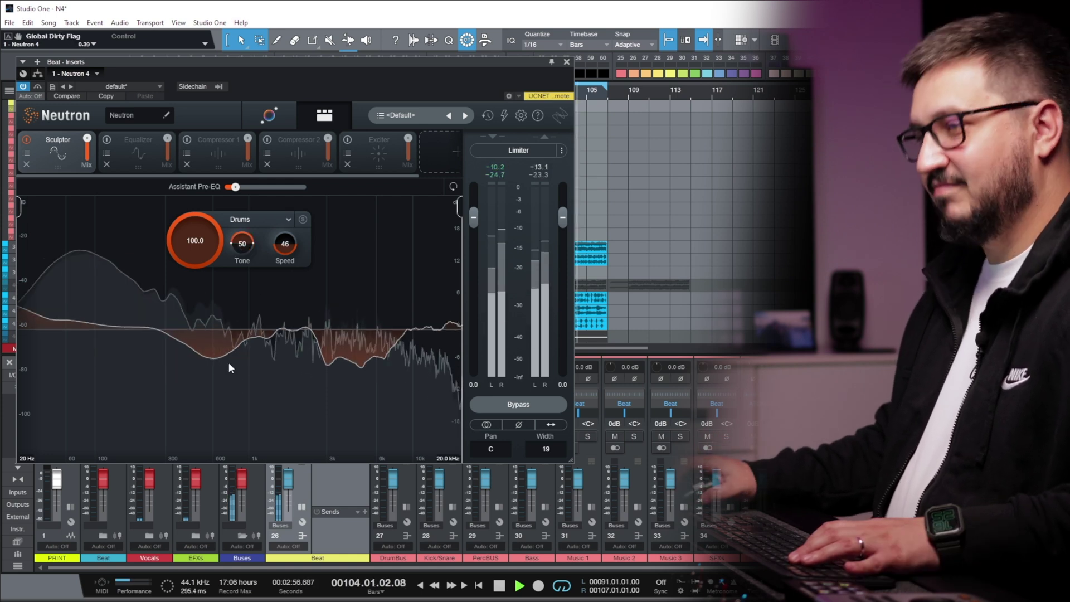
pyautogui.moveTo(241, 247); pyautogui.dragTo(238, 282)
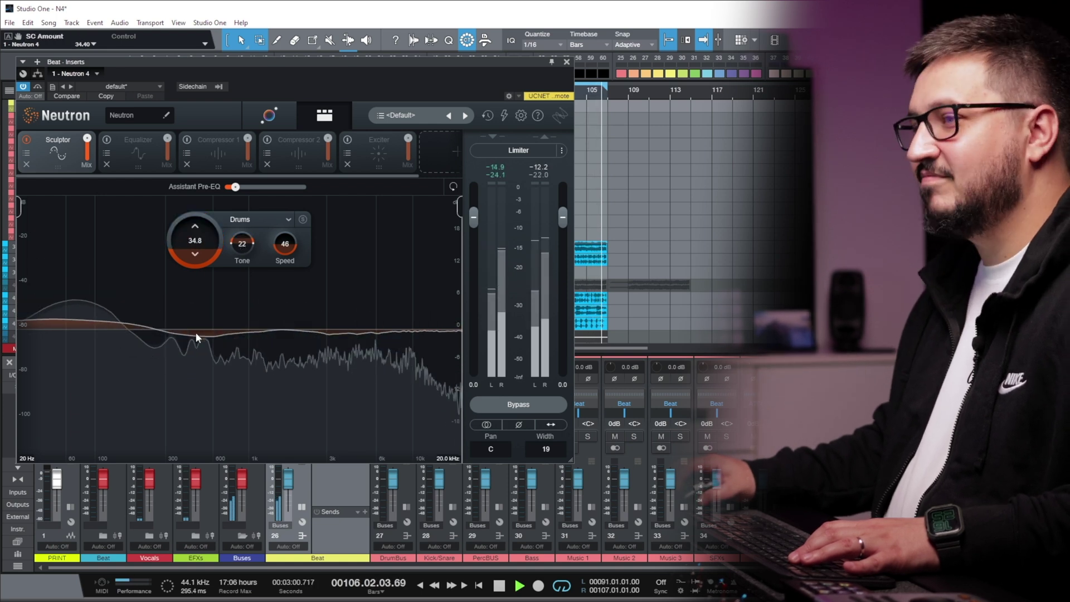
pyautogui.moveTo(199, 256)
pyautogui.mouseDown()
pyautogui.moveTo(205, 239)
pyautogui.moveTo(207, 255)
pyautogui.mouseUp()
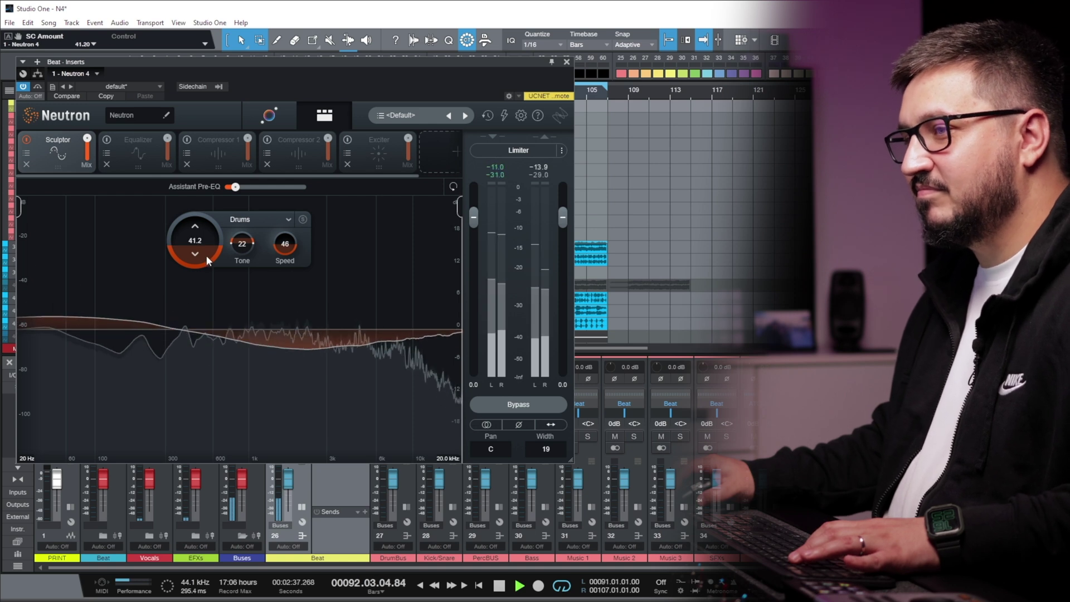
pyautogui.press('space')
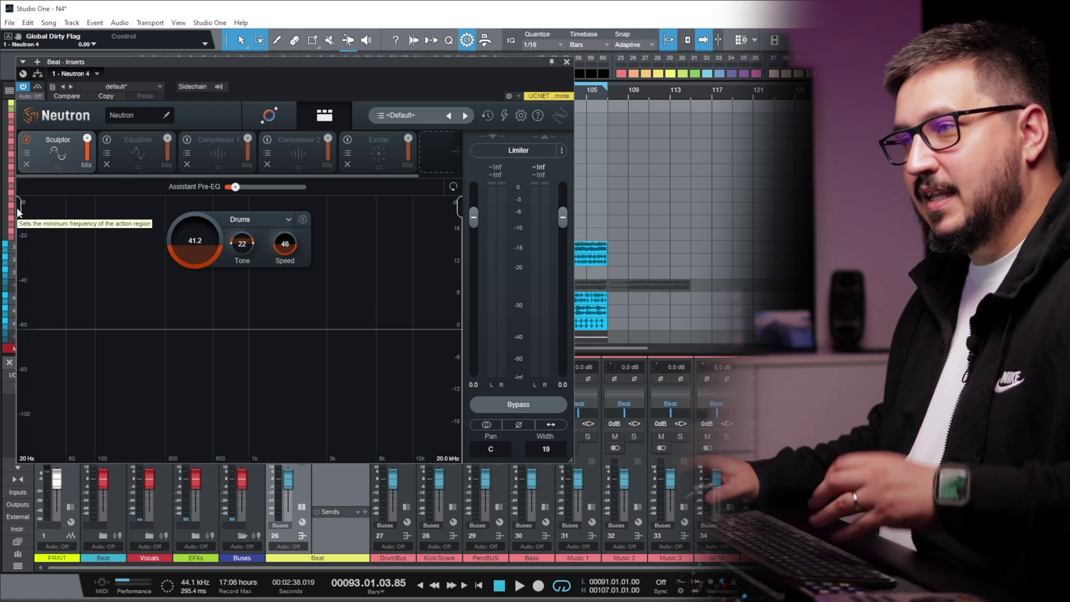
# - Try Sculptor region ranges with amount at 100, narrowing to 592 Hz–2.5 kHz
pyautogui.moveTo(18, 208); pyautogui.dragTo(117, 212)
pyautogui.moveTo(459, 205)
pyautogui.mouseDown()
pyautogui.moveTo(332, 210)
pyautogui.moveTo(362, 207)
pyautogui.mouseUp()
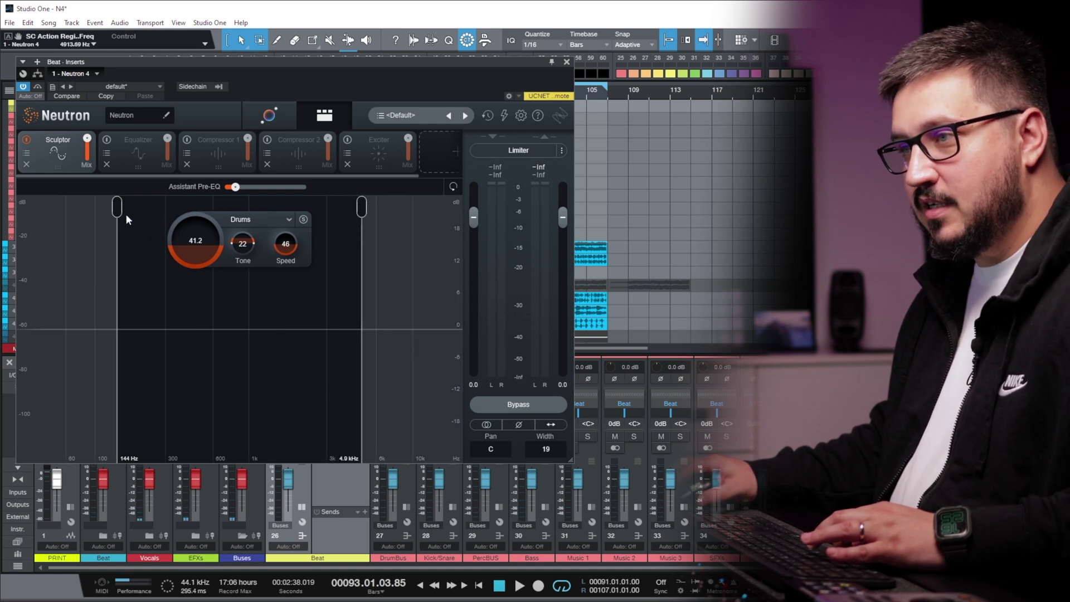
pyautogui.moveTo(126, 214); pyautogui.dragTo(107, 214)
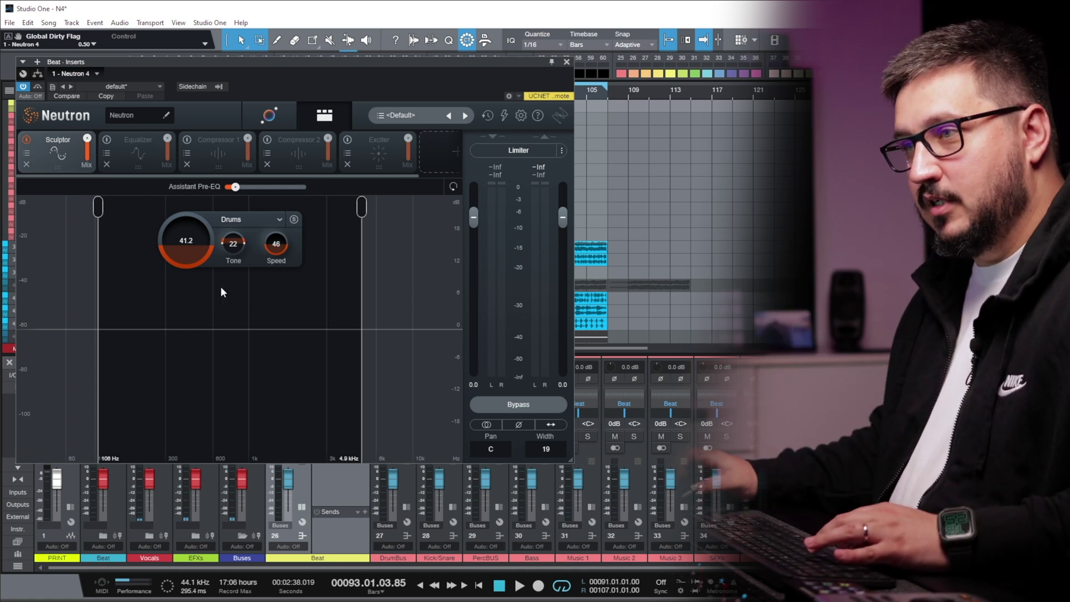
pyautogui.press('space')
pyautogui.moveTo(193, 257); pyautogui.dragTo(189, 228)
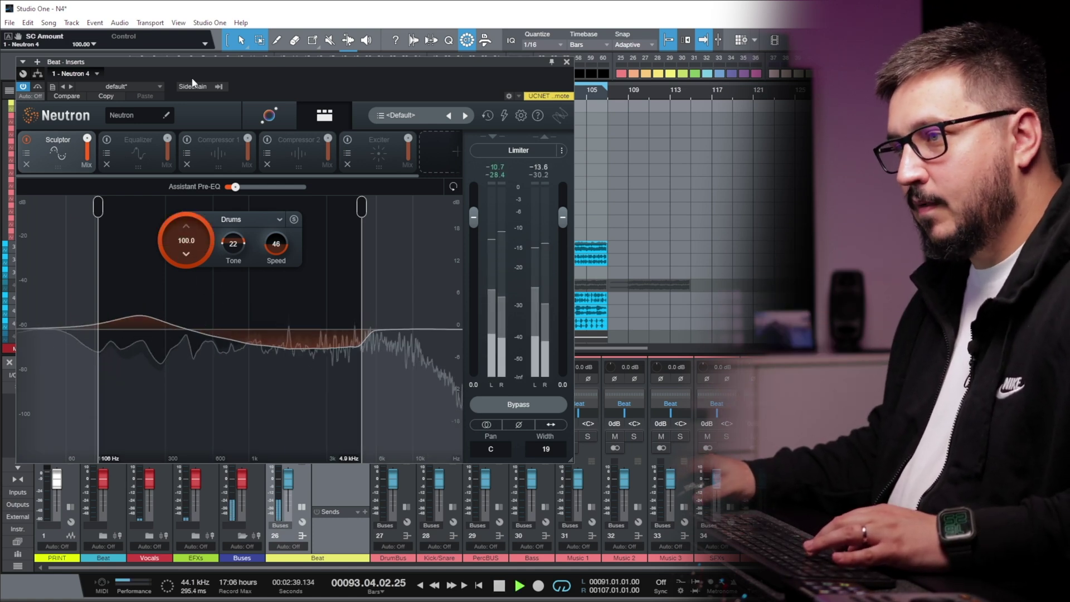
pyautogui.moveTo(94, 212); pyautogui.dragTo(221, 208)
pyautogui.moveTo(361, 208); pyautogui.dragTo(312, 209)
pyautogui.moveTo(222, 207); pyautogui.dragTo(211, 208)
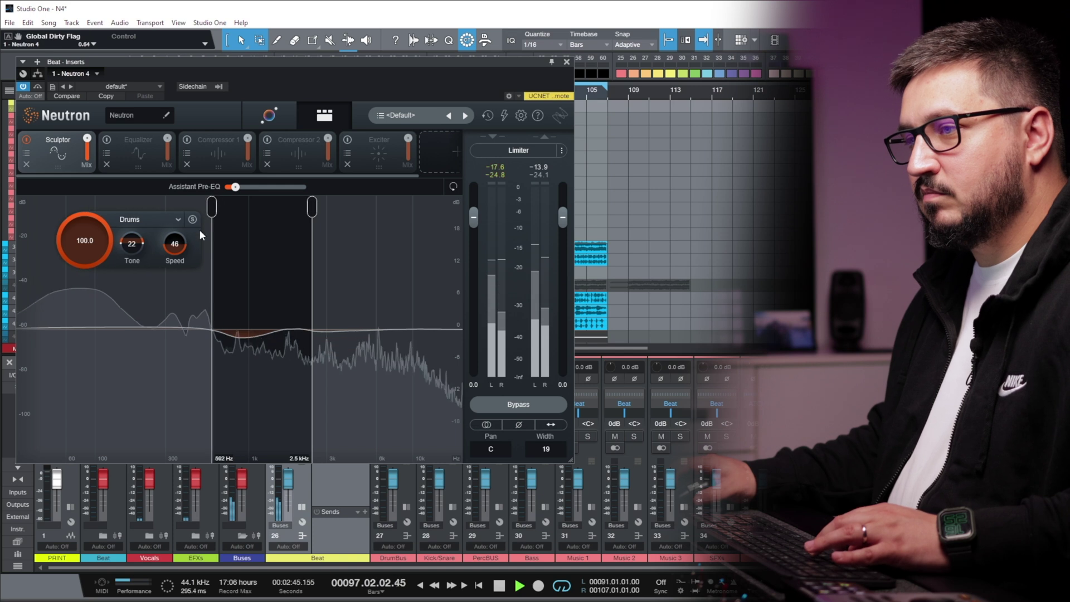
# - Set the Sculptor region to 243 Hz–20 kHz with tone 19 and speed 33
pyautogui.keyDown('alt'); pyautogui.click(123, 244); pyautogui.keyUp('alt')
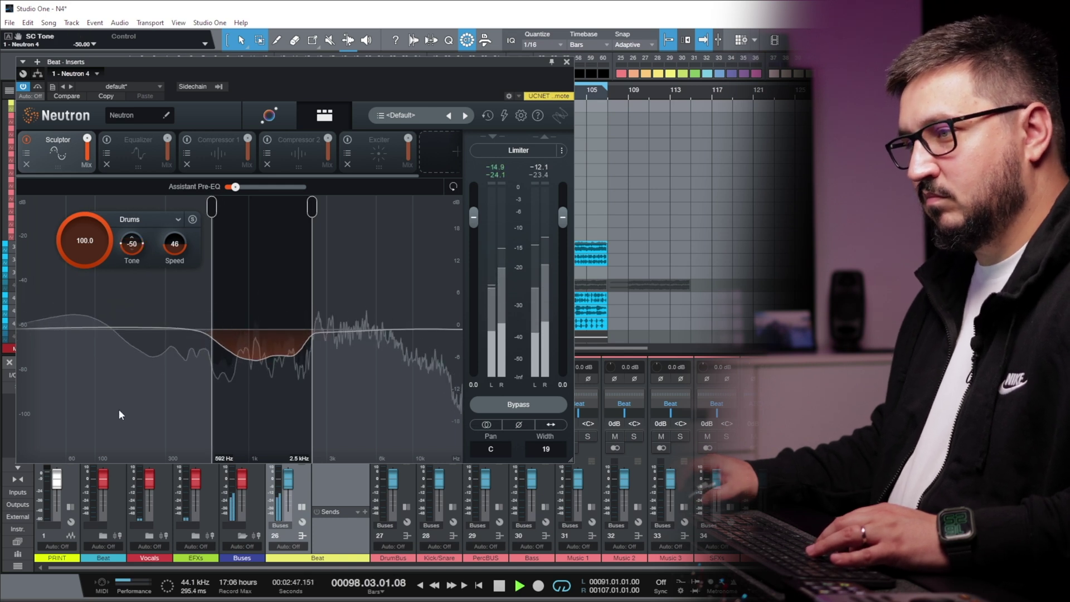
pyautogui.moveTo(211, 205); pyautogui.dragTo(117, 206)
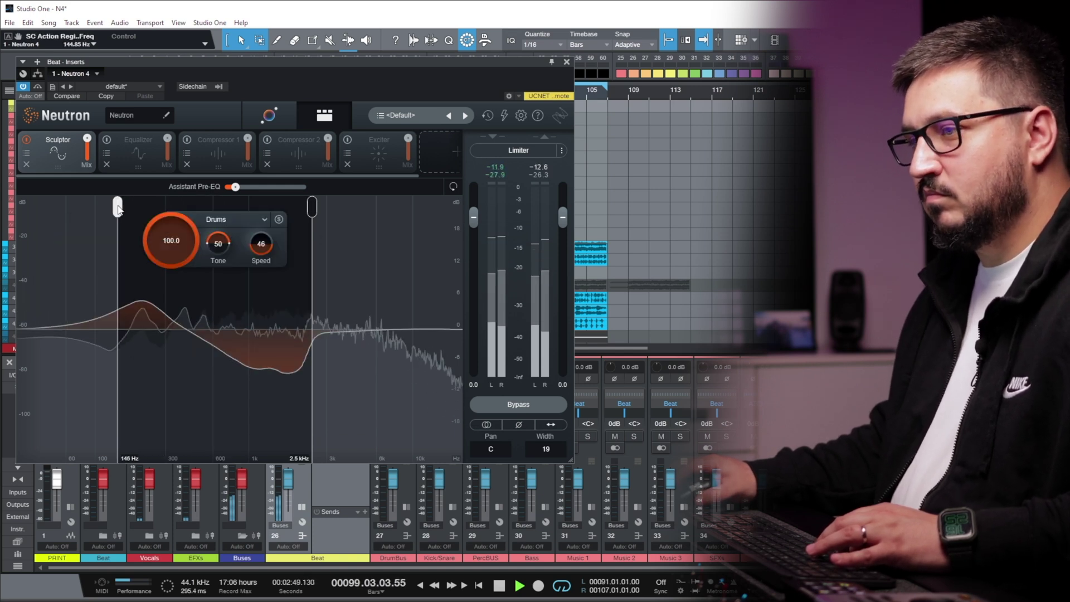
pyautogui.moveTo(315, 232)
pyautogui.mouseDown()
pyautogui.moveTo(357, 210)
pyautogui.moveTo(443, 206)
pyautogui.mouseUp()
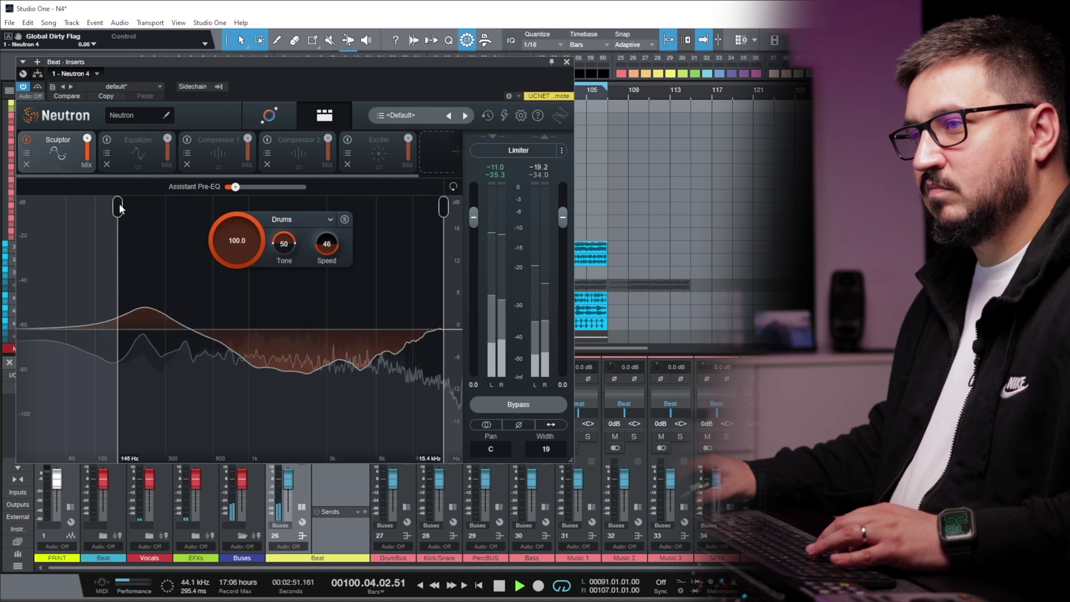
pyautogui.moveTo(118, 206); pyautogui.dragTo(292, 220)
pyautogui.moveTo(446, 209); pyautogui.dragTo(460, 207)
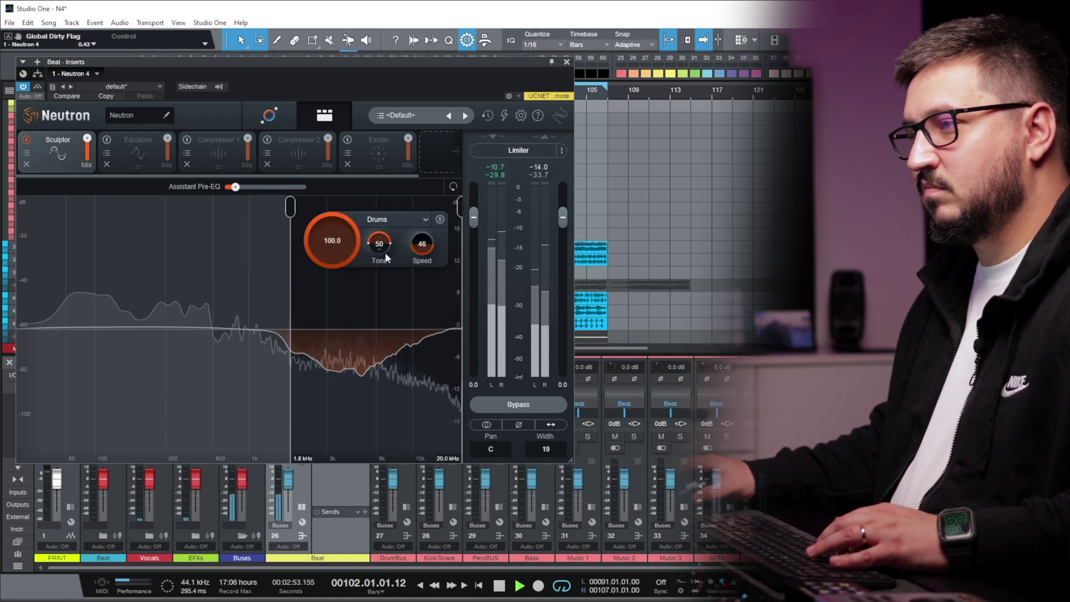
pyautogui.moveTo(386, 242)
pyautogui.mouseDown()
pyautogui.moveTo(381, 359)
pyautogui.moveTo(379, 287)
pyautogui.moveTo(321, 348)
pyautogui.moveTo(320, 324)
pyautogui.mouseUp()
pyautogui.moveTo(288, 206); pyautogui.dragTo(152, 231)
pyautogui.moveTo(355, 244); pyautogui.dragTo(357, 179)
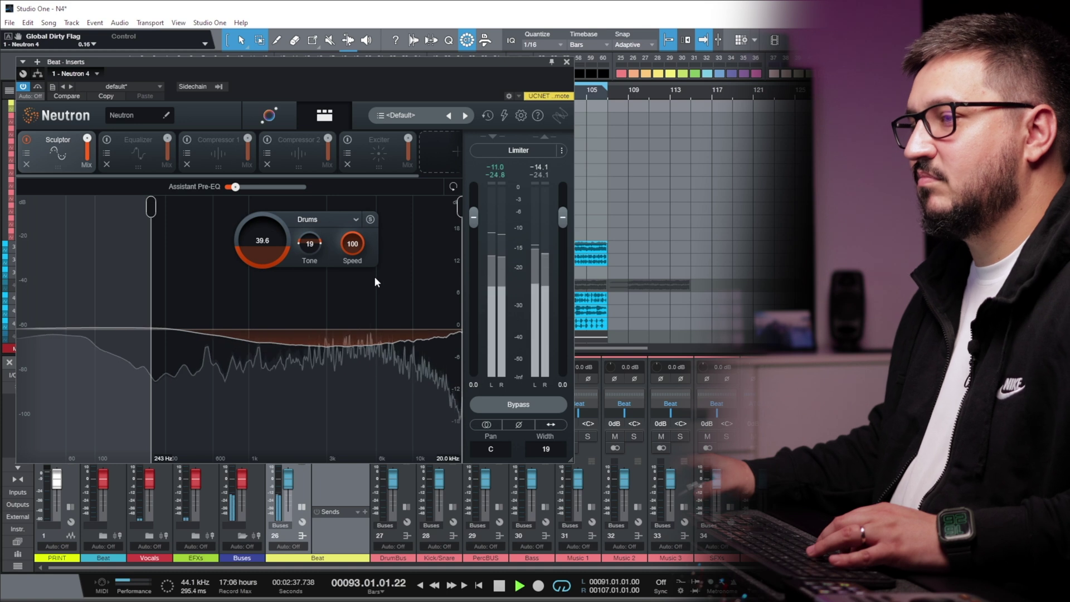
pyautogui.moveTo(352, 243)
pyautogui.mouseDown()
pyautogui.moveTo(351, 255)
pyautogui.moveTo(354, 237)
pyautogui.mouseUp()
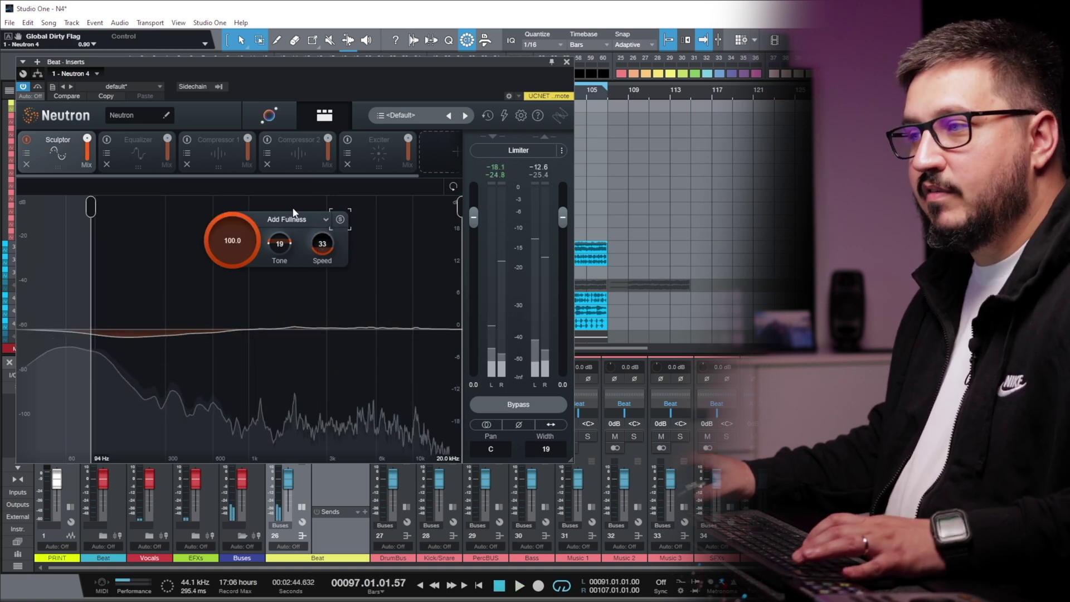
# - Try Kick and Add Fullness targets, then settle on Add Polish with tone at 50
pyautogui.click(323, 221)
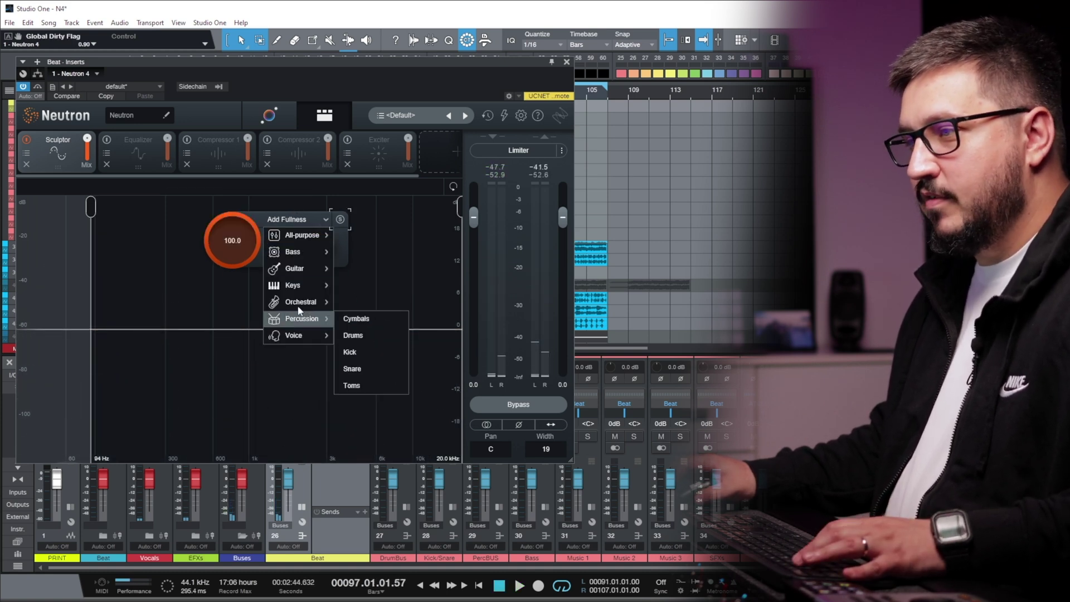
pyautogui.click(349, 351)
pyautogui.press('space')
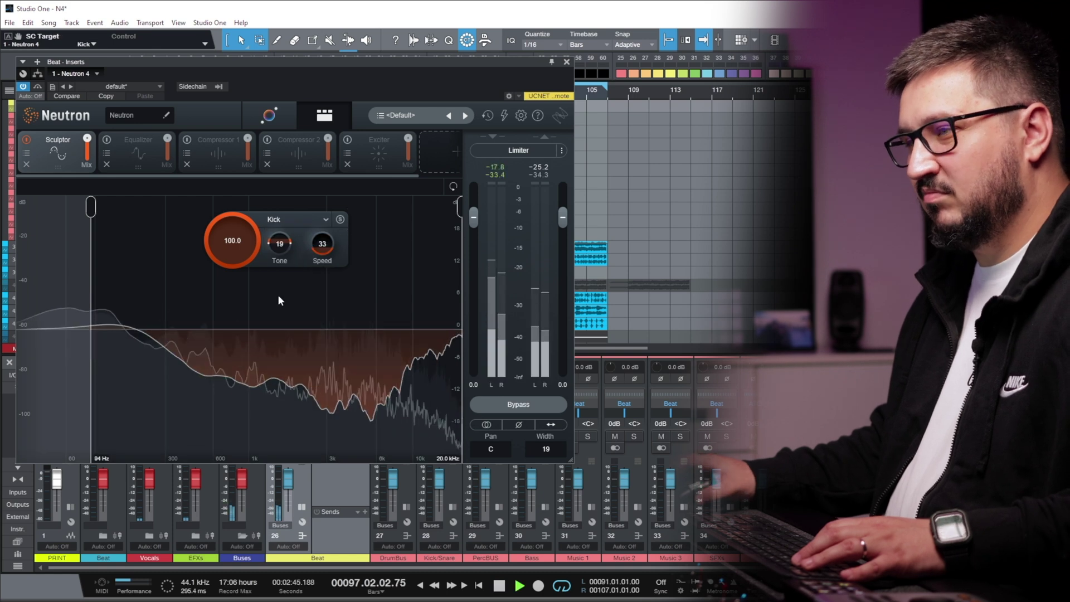
pyautogui.click(324, 219)
pyautogui.click(370, 231)
pyautogui.click(325, 219)
pyautogui.click(370, 251)
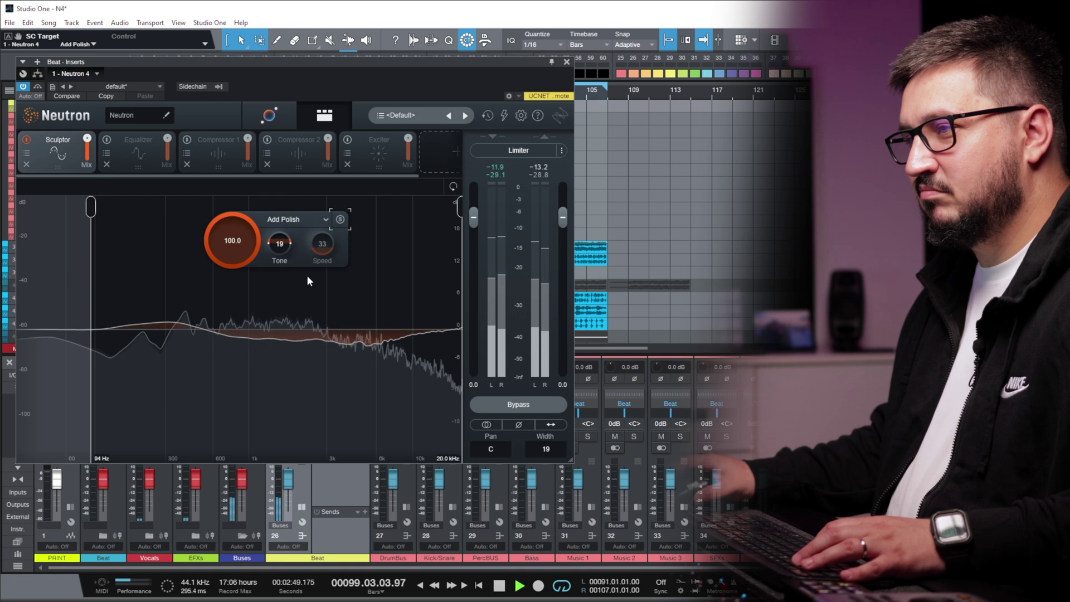
pyautogui.moveTo(280, 254); pyautogui.dragTo(290, 242)
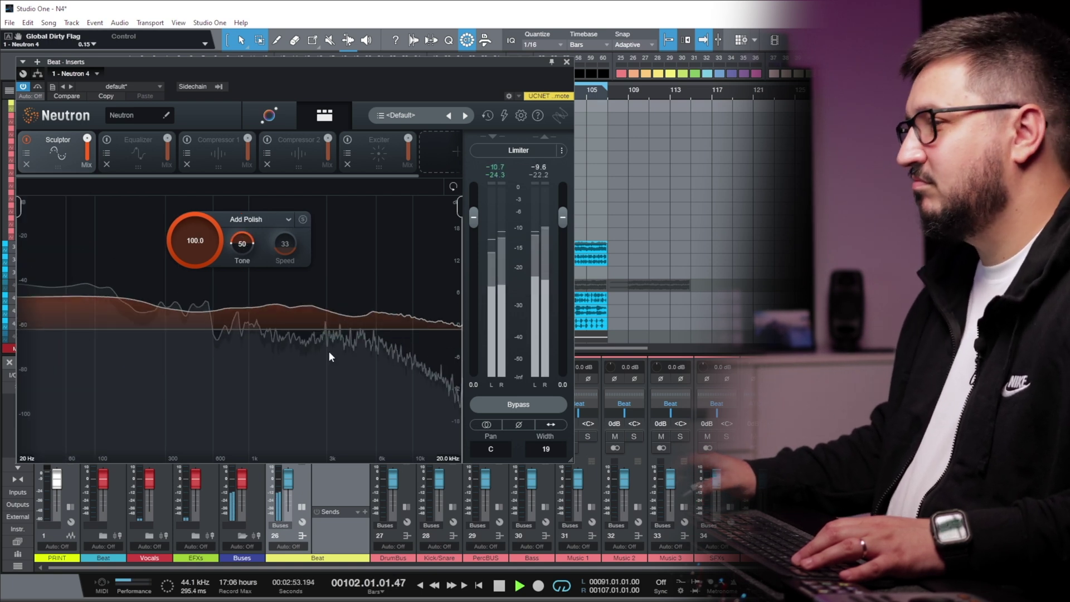
# - Bypass and re-enable the Sculptor to compare, stopping and restarting playback
pyautogui.click(27, 140)
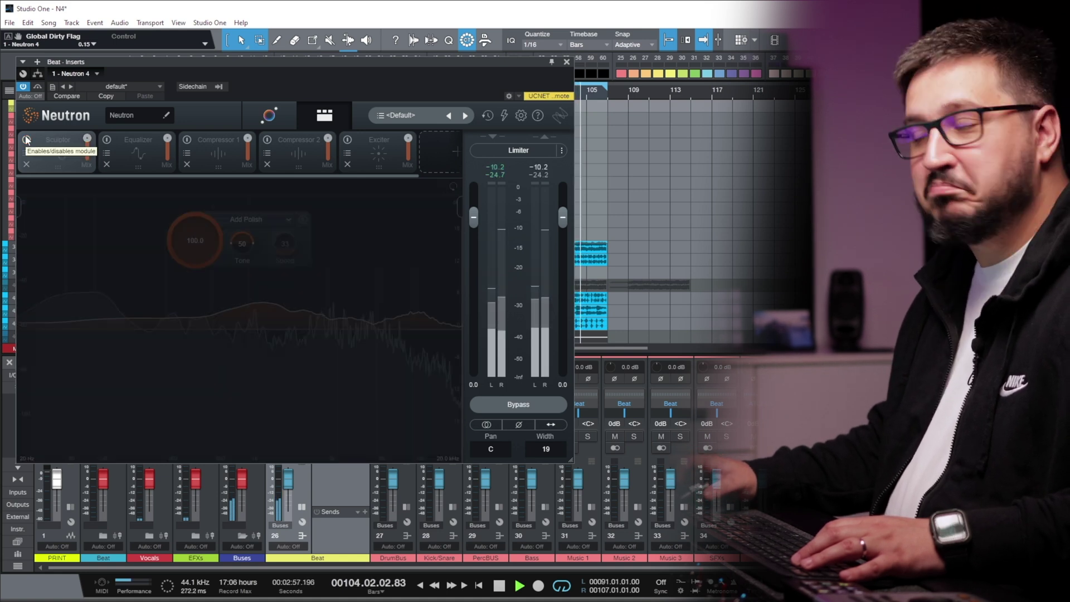
pyautogui.click(26, 140)
pyautogui.press('space')
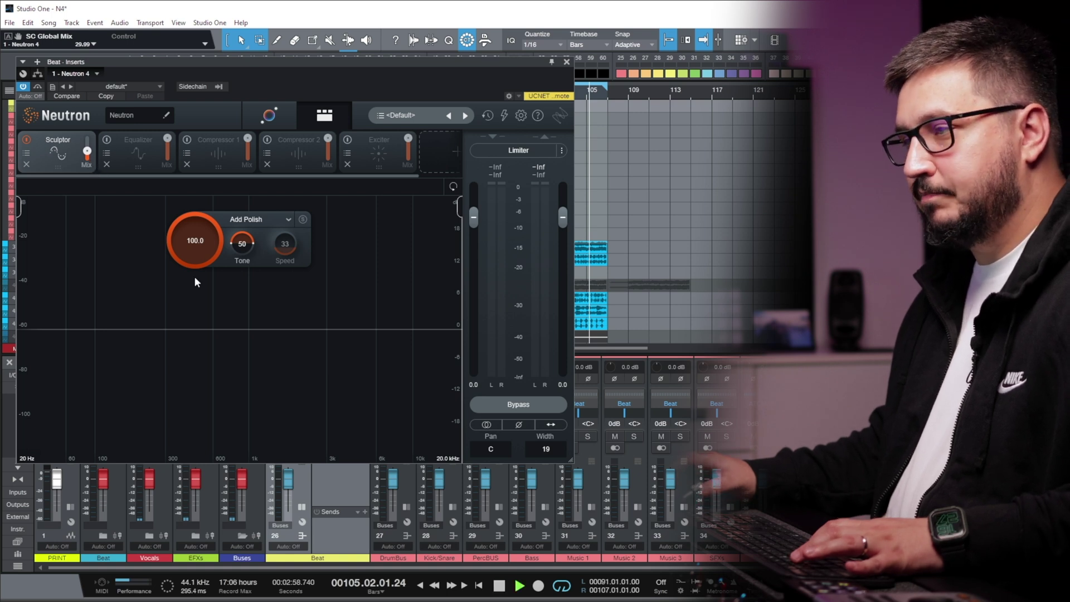
pyautogui.press('space')
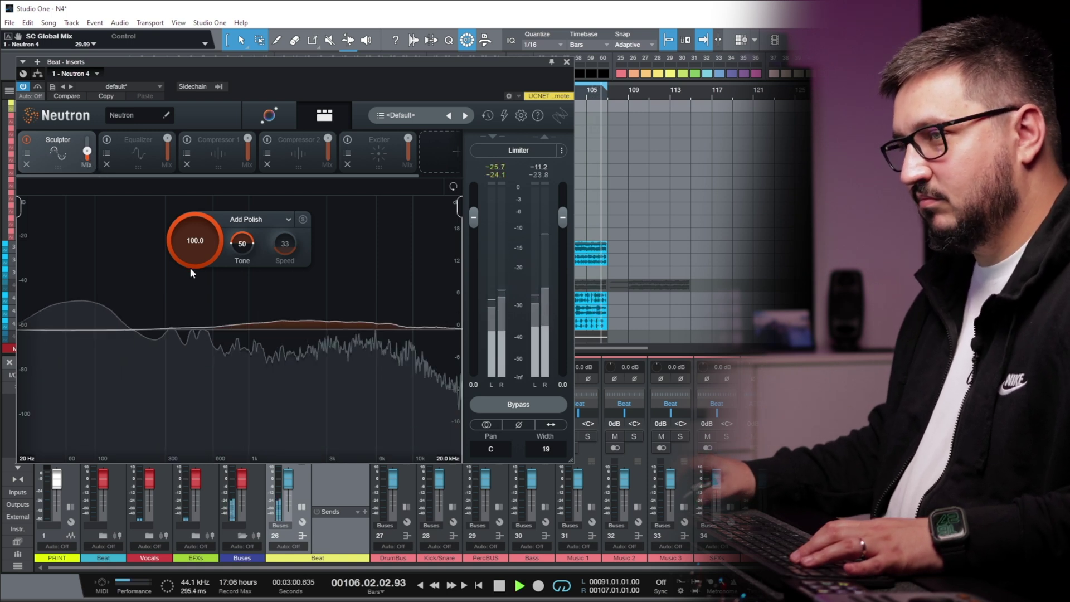
# - Compare the Sculptor again, lower its mix to 12, and turn on the Equalizer
pyautogui.click(26, 139)
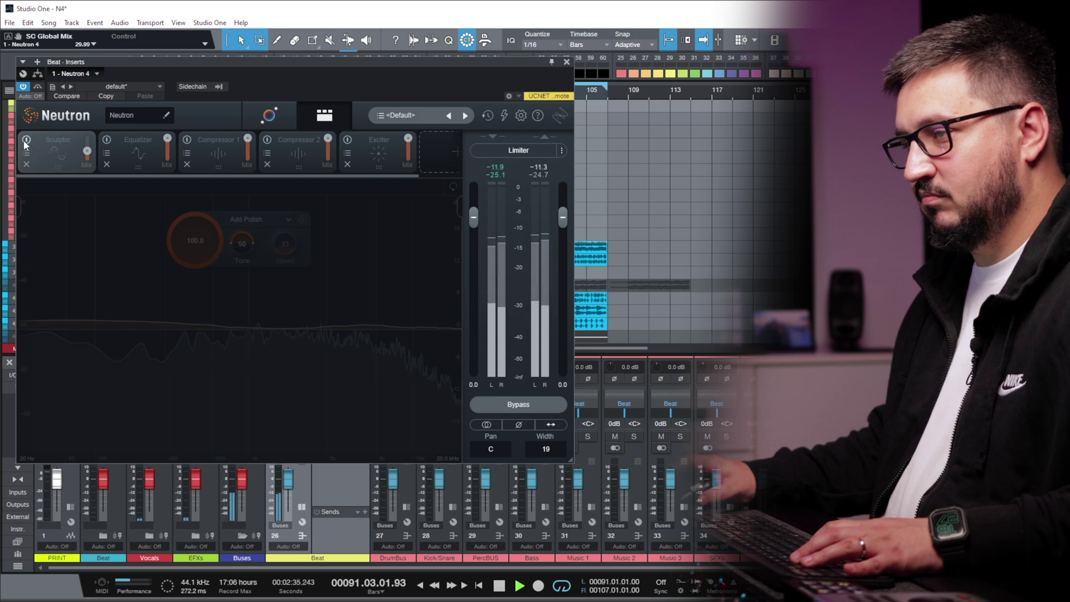
pyautogui.click(26, 140)
pyautogui.moveTo(92, 166); pyautogui.dragTo(93, 186)
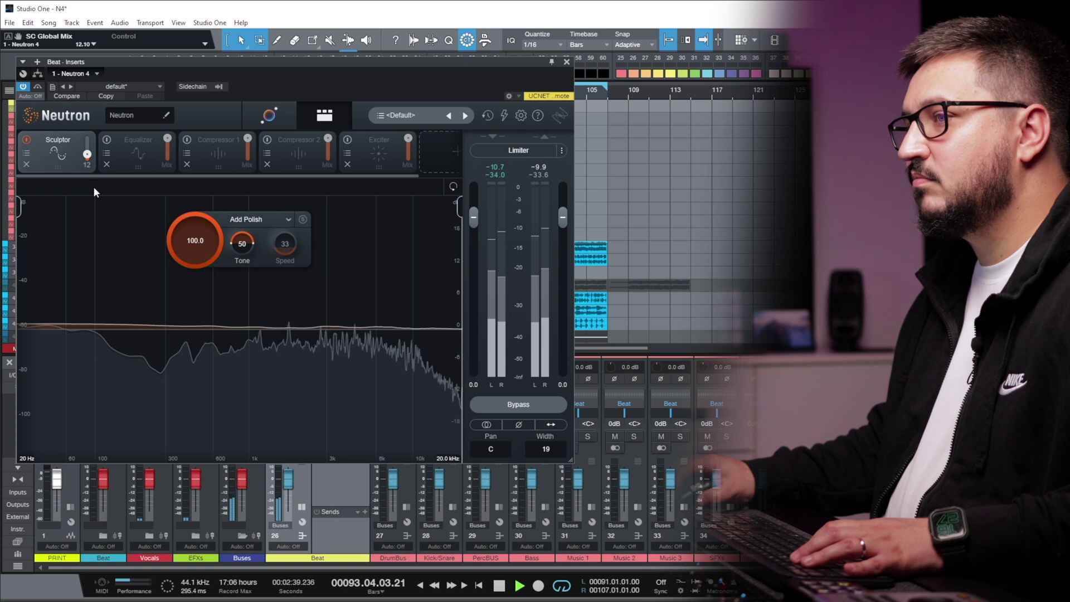
pyautogui.click(107, 141)
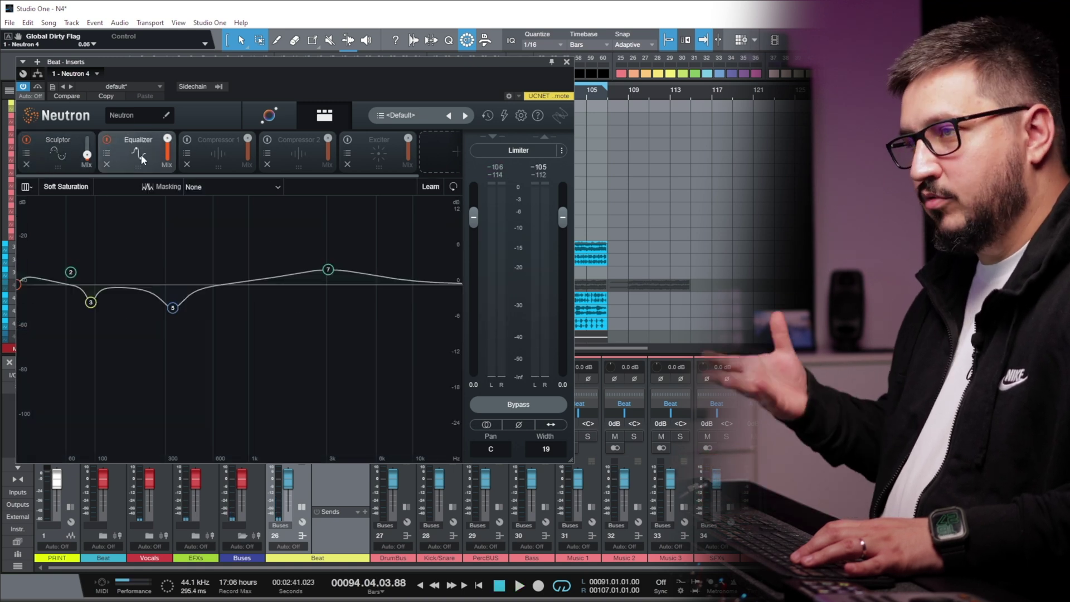
# - With the drums playing, open Compressor 1 and switch it on
pyautogui.press('space')
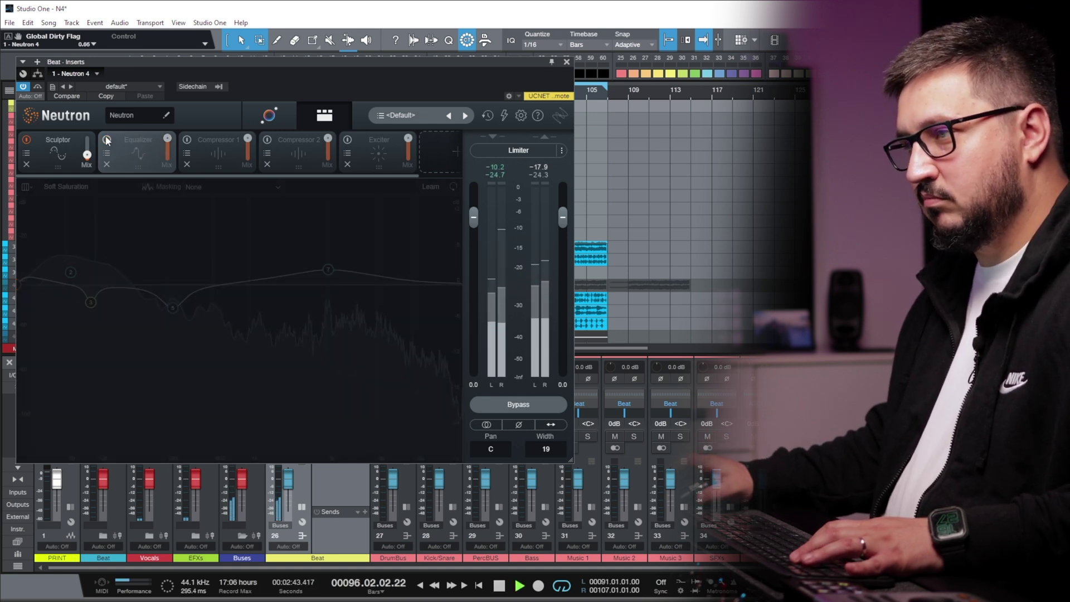
pyautogui.click(195, 160)
pyautogui.click(198, 159)
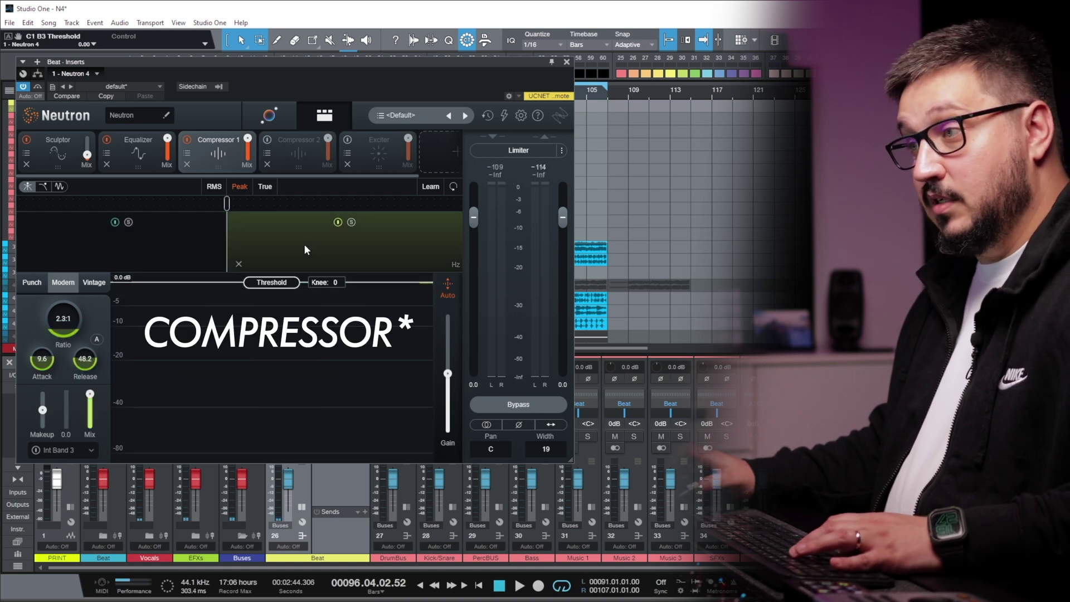
# - Lower Compressor 1's band 2 threshold step by step to -27.7 dB, auditioning the drums
pyautogui.press('space')
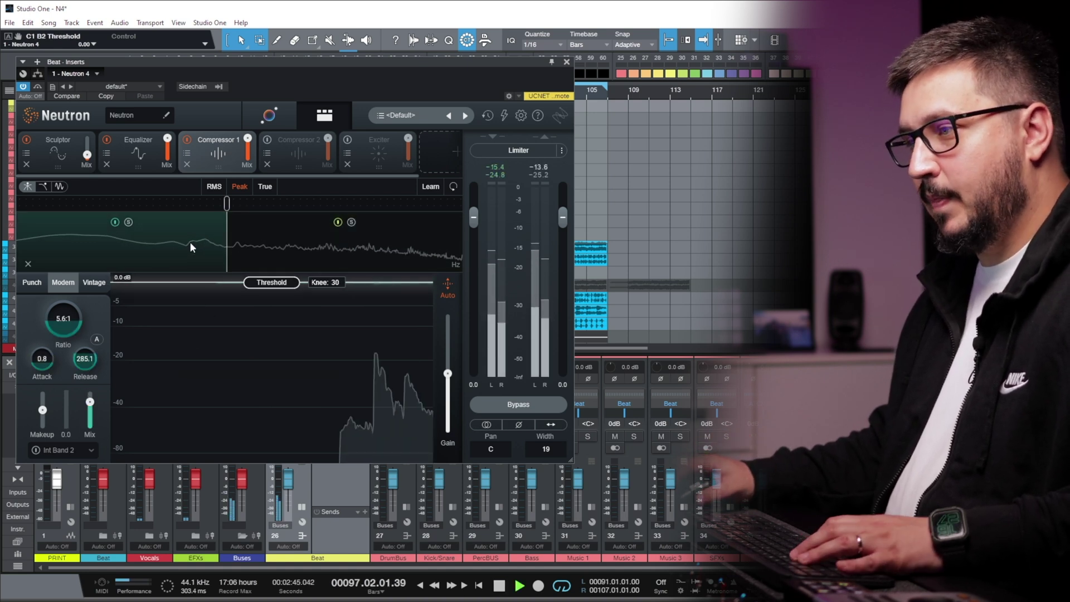
pyautogui.press('space')
pyautogui.moveTo(271, 282); pyautogui.dragTo(271, 349)
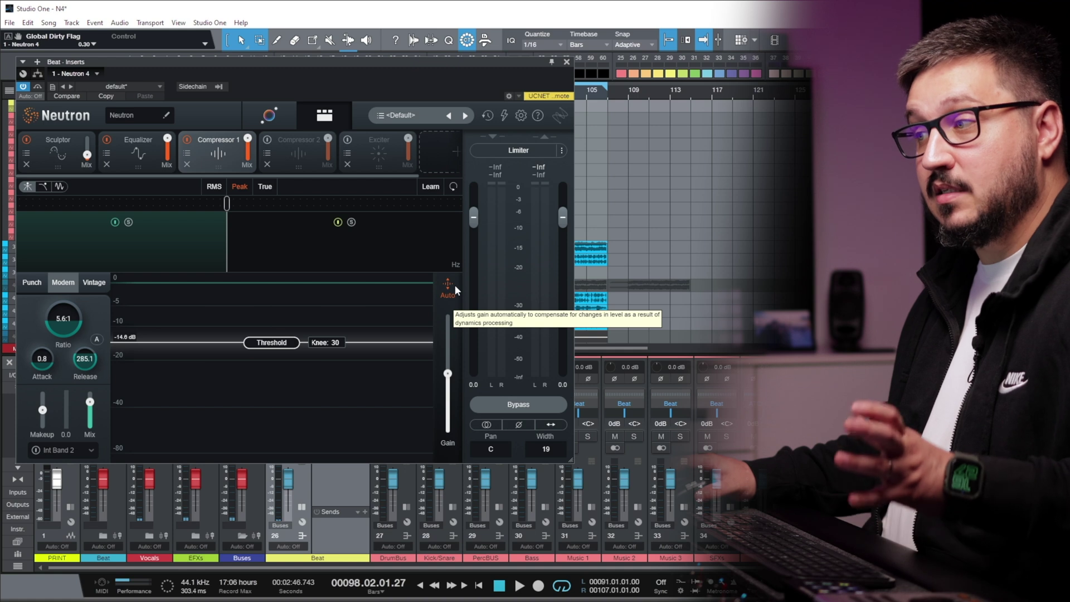
pyautogui.press('space')
pyautogui.moveTo(290, 351); pyautogui.dragTo(273, 385)
pyautogui.press('space')
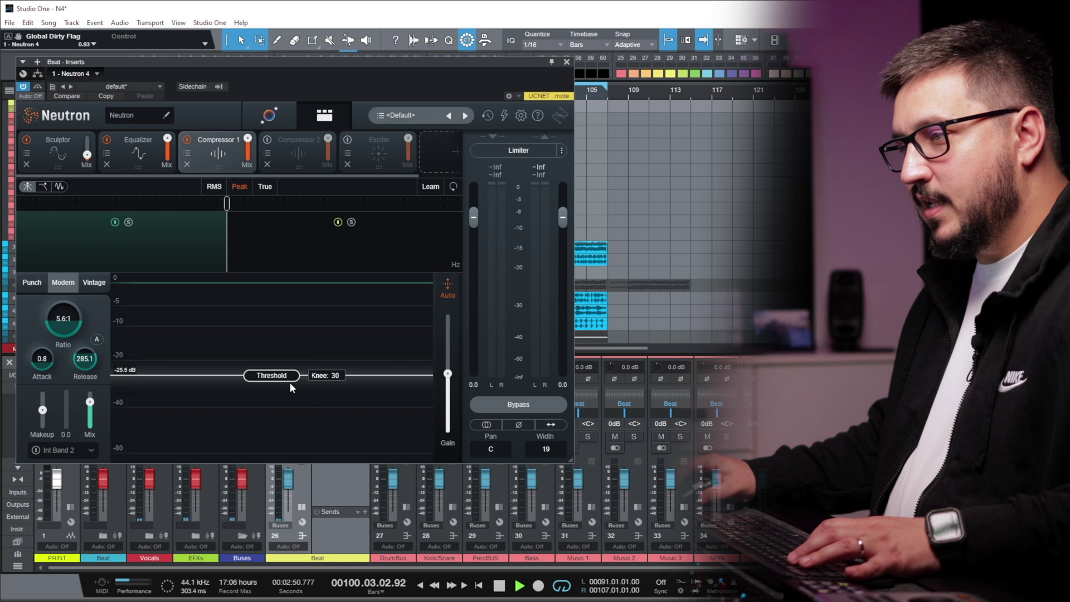
pyautogui.moveTo(285, 378); pyautogui.dragTo(285, 375)
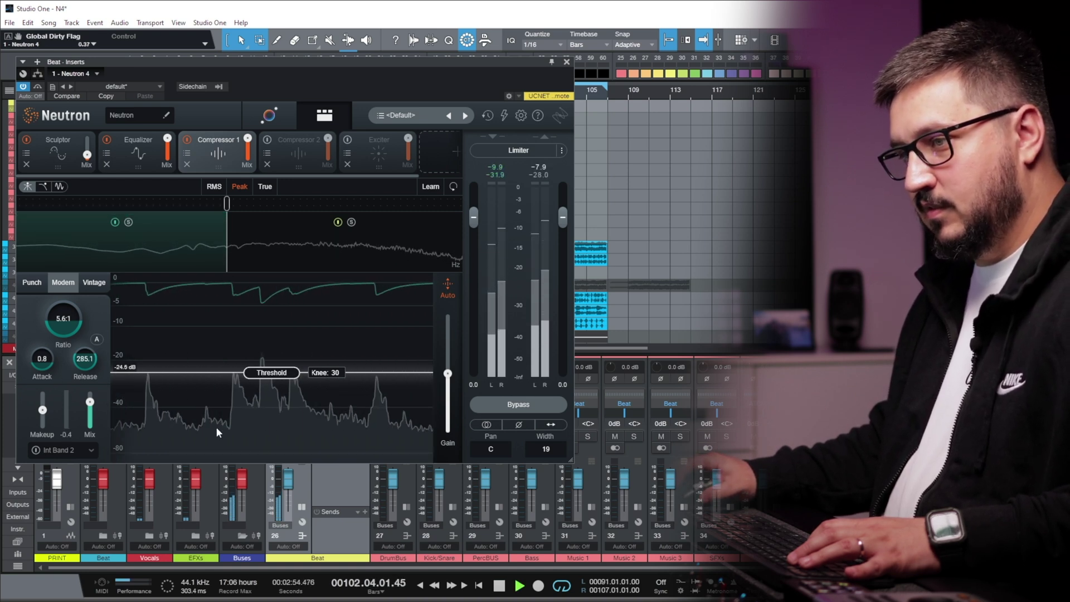
pyautogui.moveTo(295, 373); pyautogui.dragTo(270, 380)
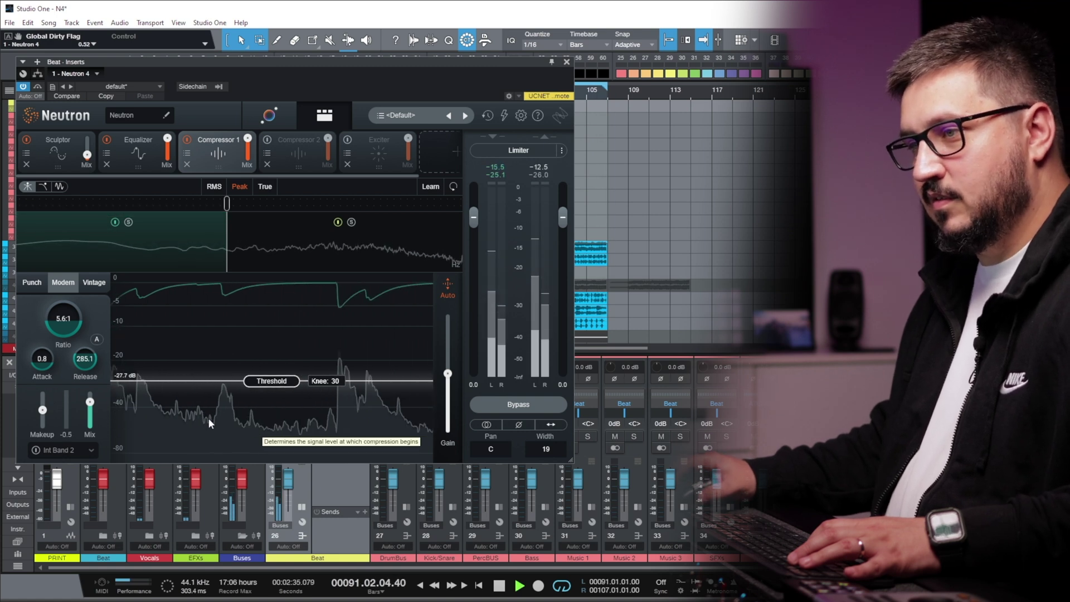
# - Give Compressor 1's upper band a -48 dB threshold, 0.1 attack and about 23% mix
pyautogui.click(286, 244)
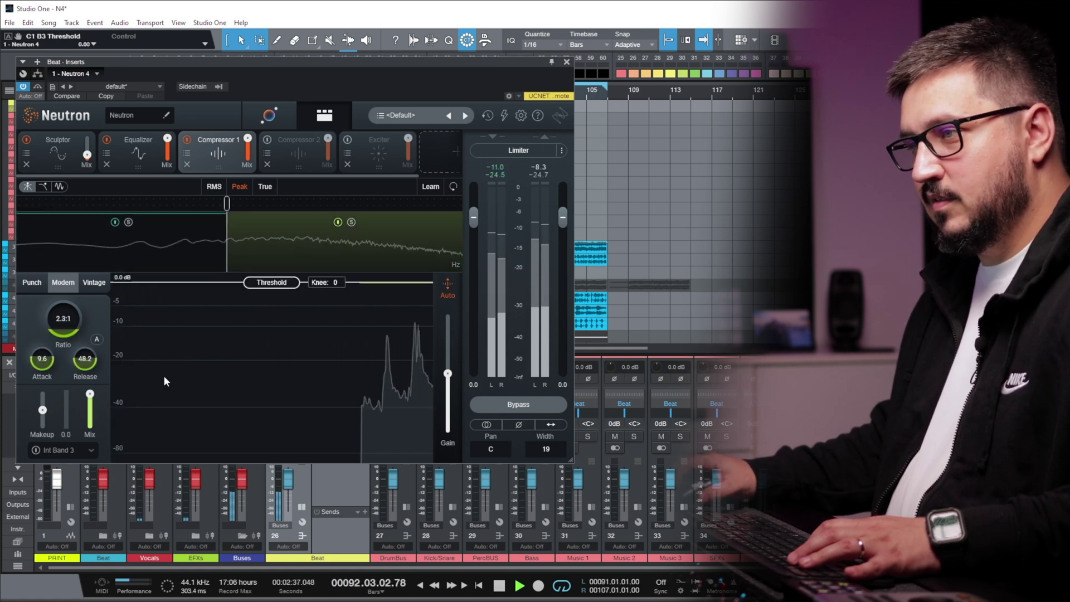
pyautogui.moveTo(277, 282); pyautogui.dragTo(249, 428)
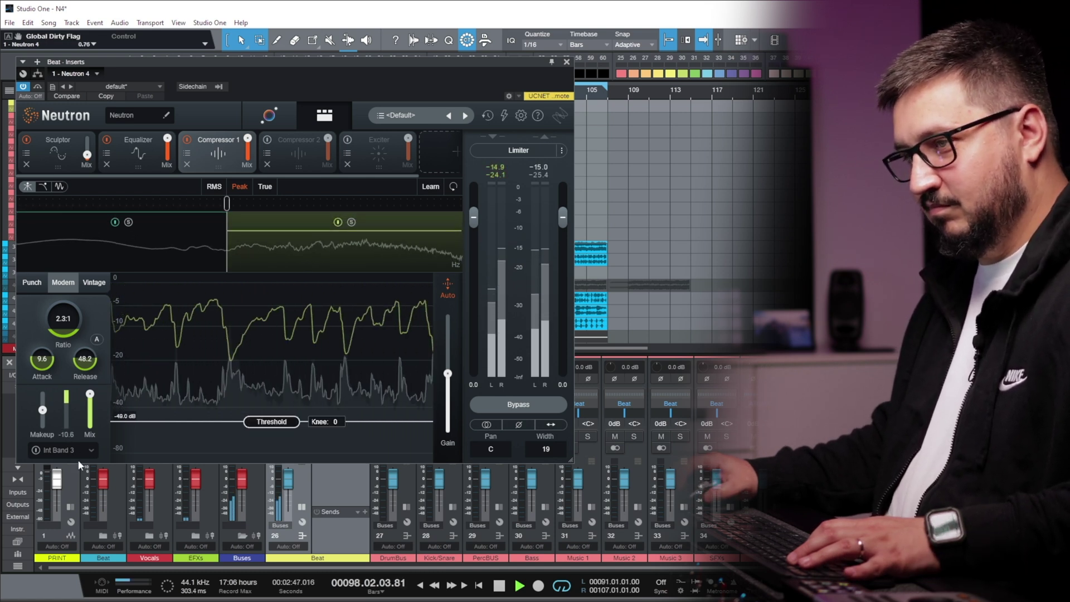
pyautogui.moveTo(43, 374); pyautogui.dragTo(50, 523)
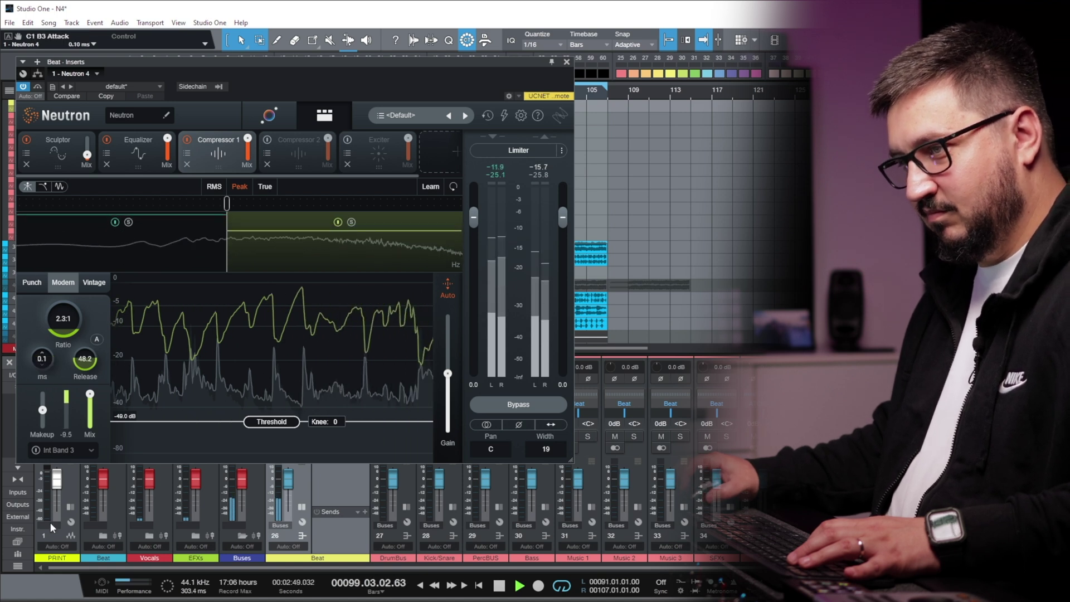
pyautogui.moveTo(96, 397); pyautogui.dragTo(96, 419)
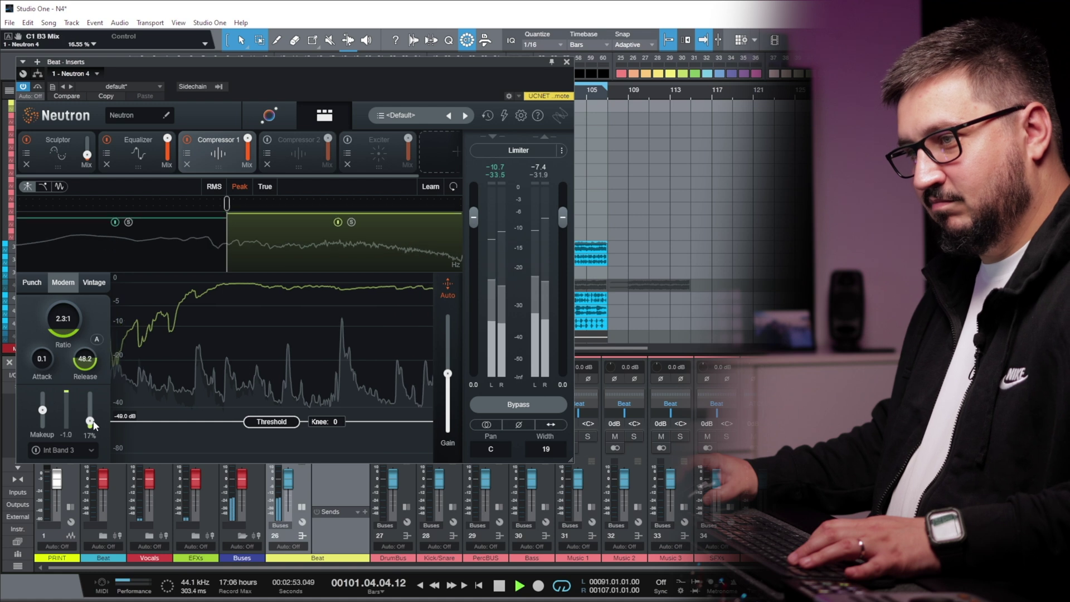
pyautogui.press('space')
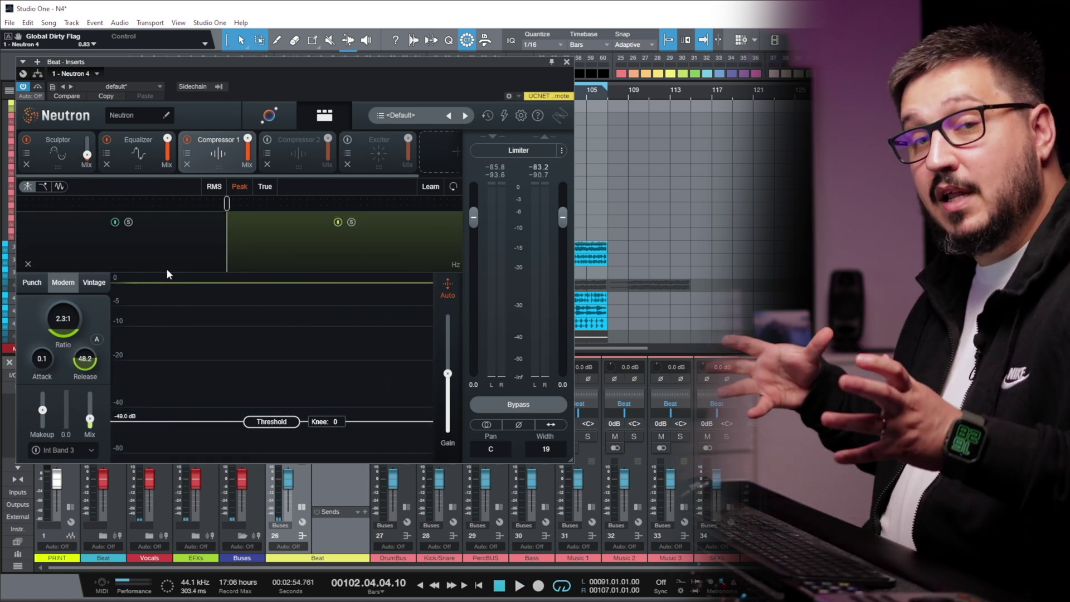
# - Reselect the first band, then bring up Compressor 2's Punch mode editor
pyautogui.moveTo(92, 426)
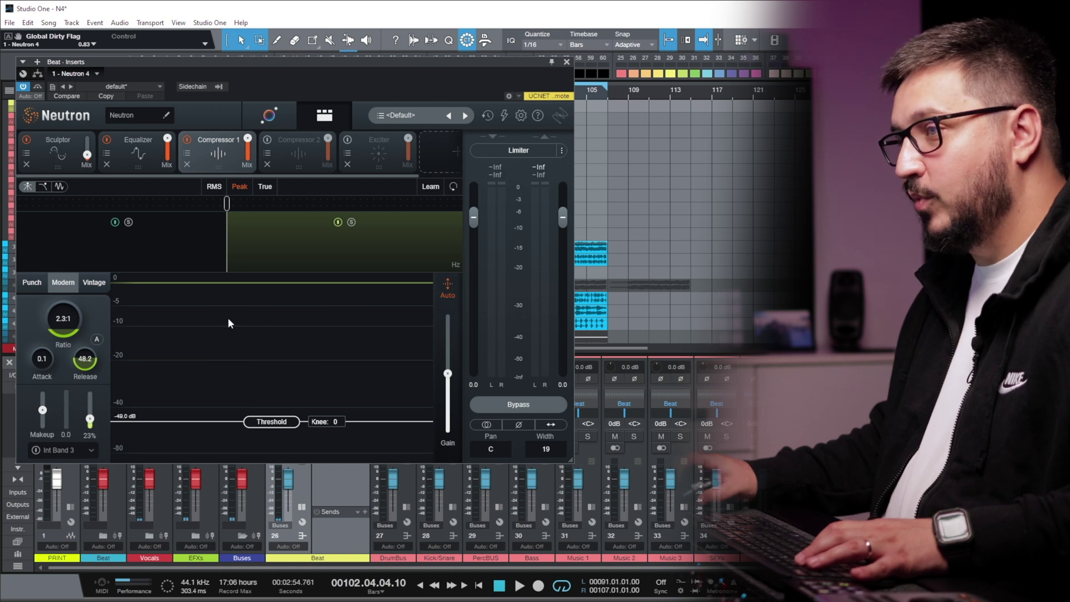
pyautogui.click(396, 204)
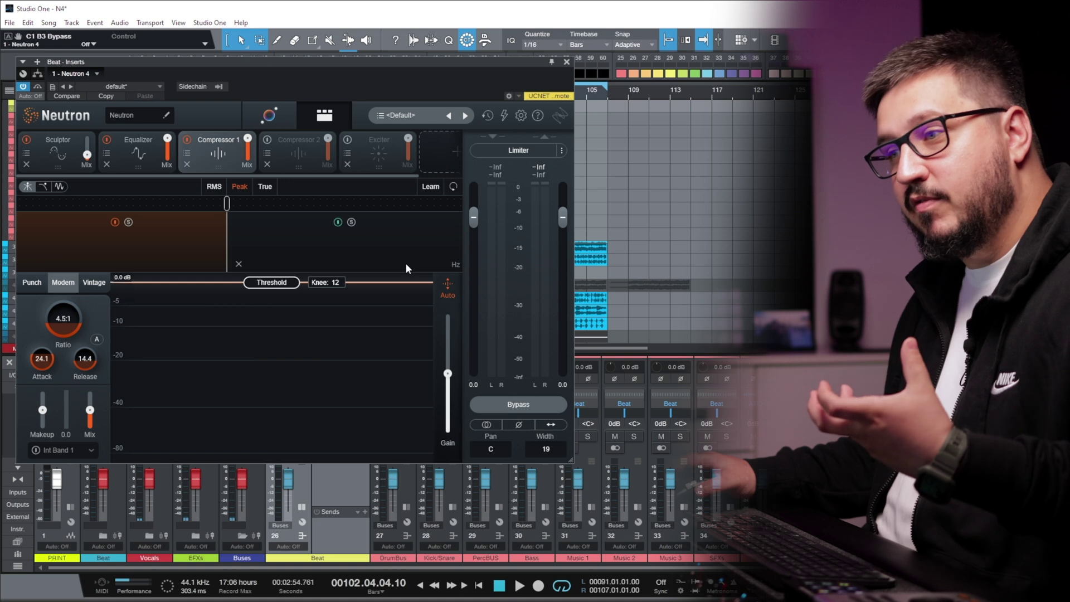
pyautogui.click(297, 152)
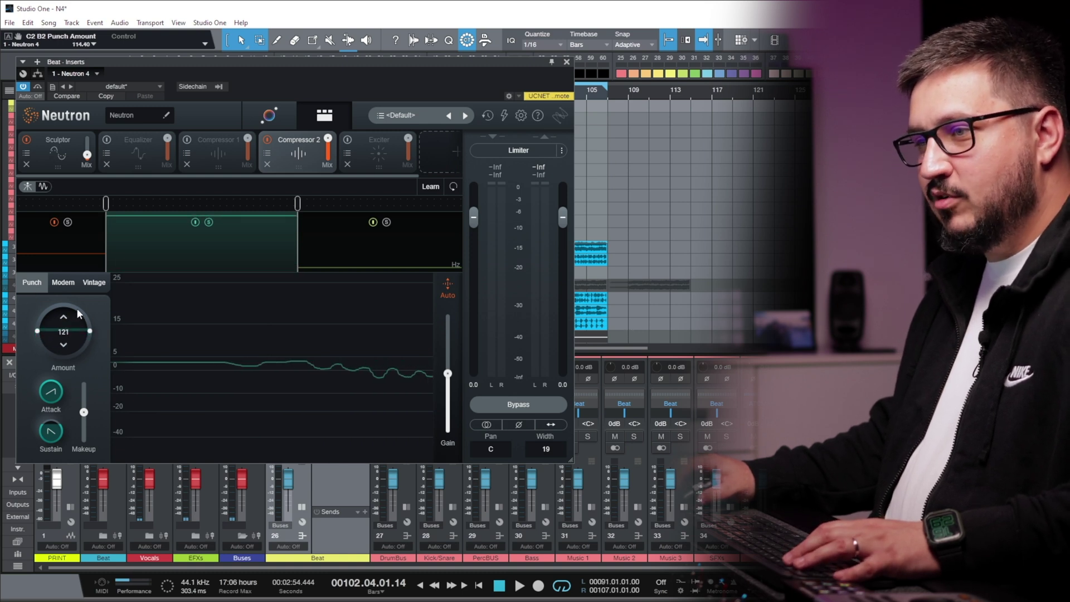
# - Sweep Compressor 2's band 2 Punch Amount between 10 and 300, settling at 135
pyautogui.moveTo(67, 330); pyautogui.dragTo(71, 305)
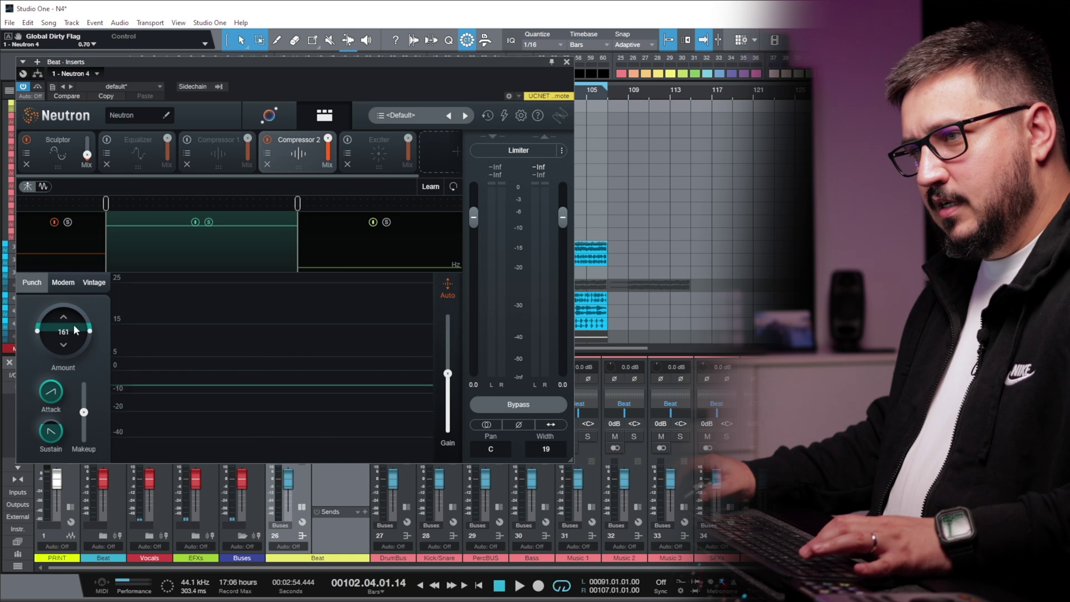
pyautogui.moveTo(75, 330); pyautogui.dragTo(75, 253)
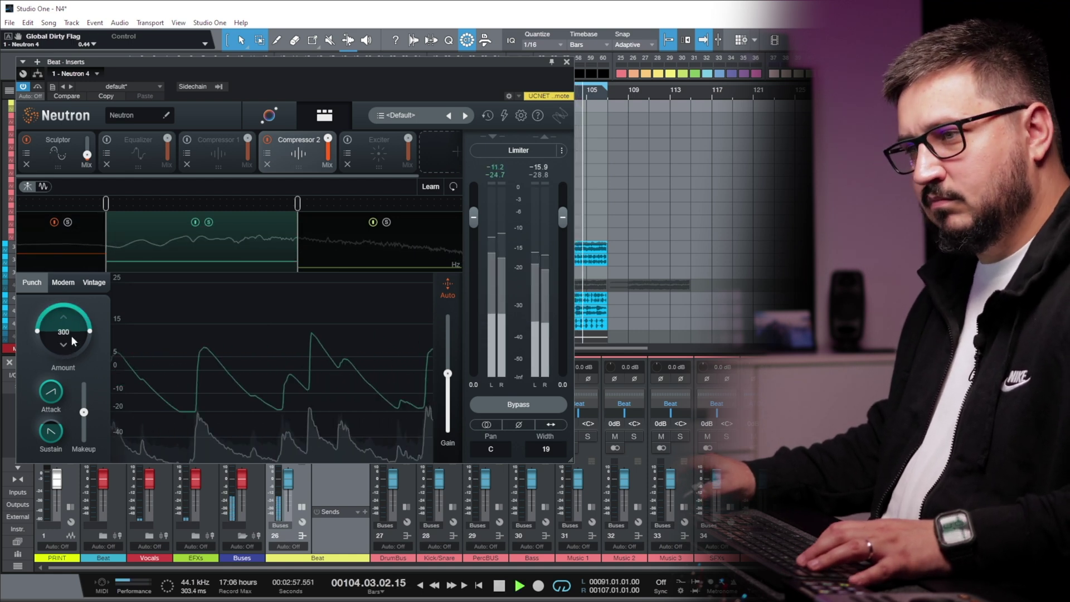
pyautogui.press('space')
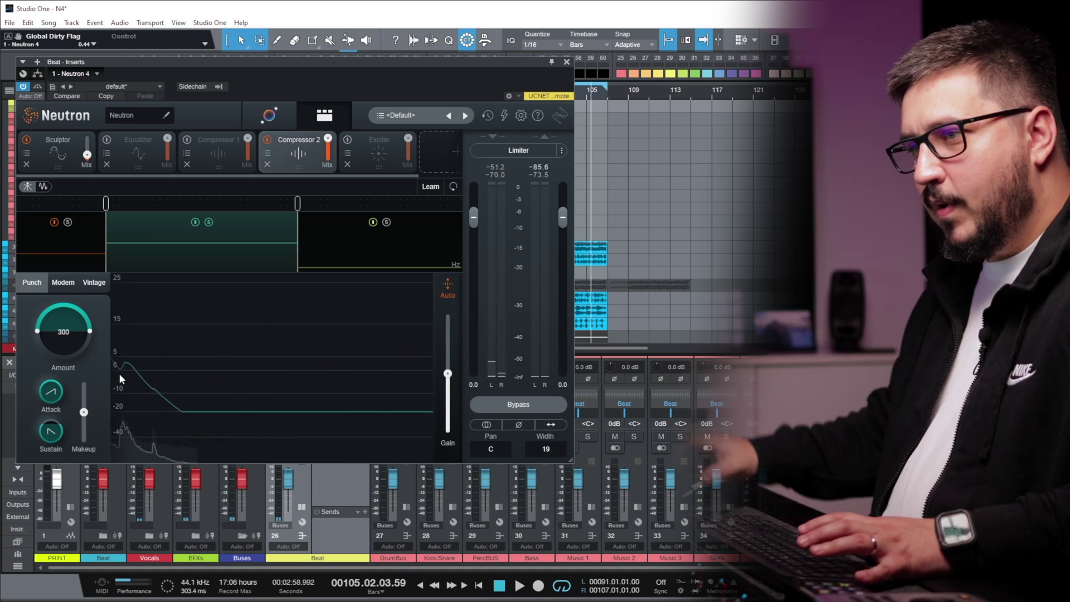
pyautogui.moveTo(87, 345); pyautogui.dragTo(66, 386)
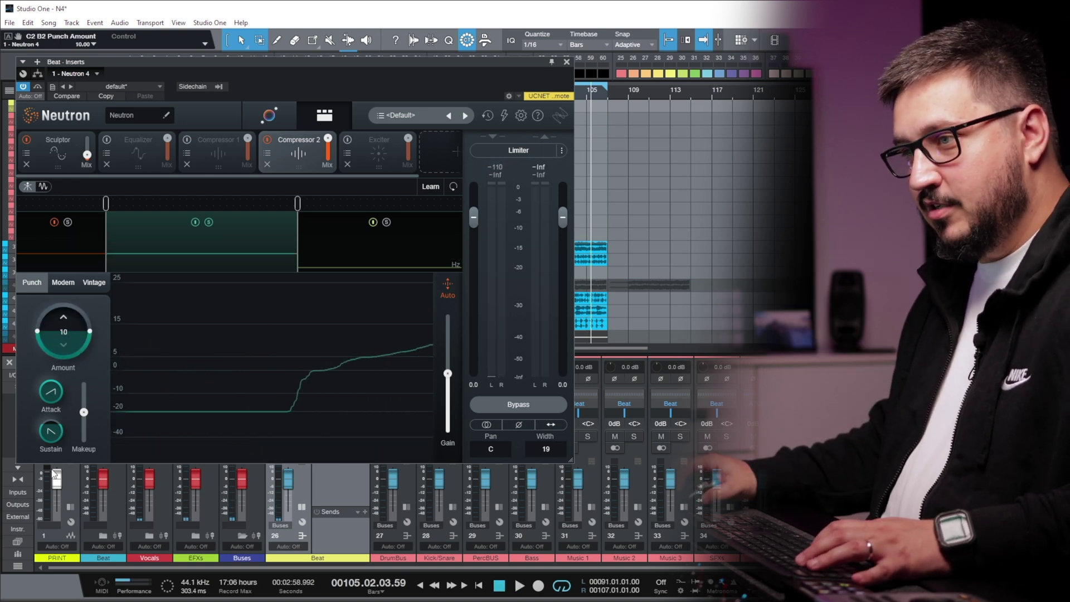
pyautogui.press('space')
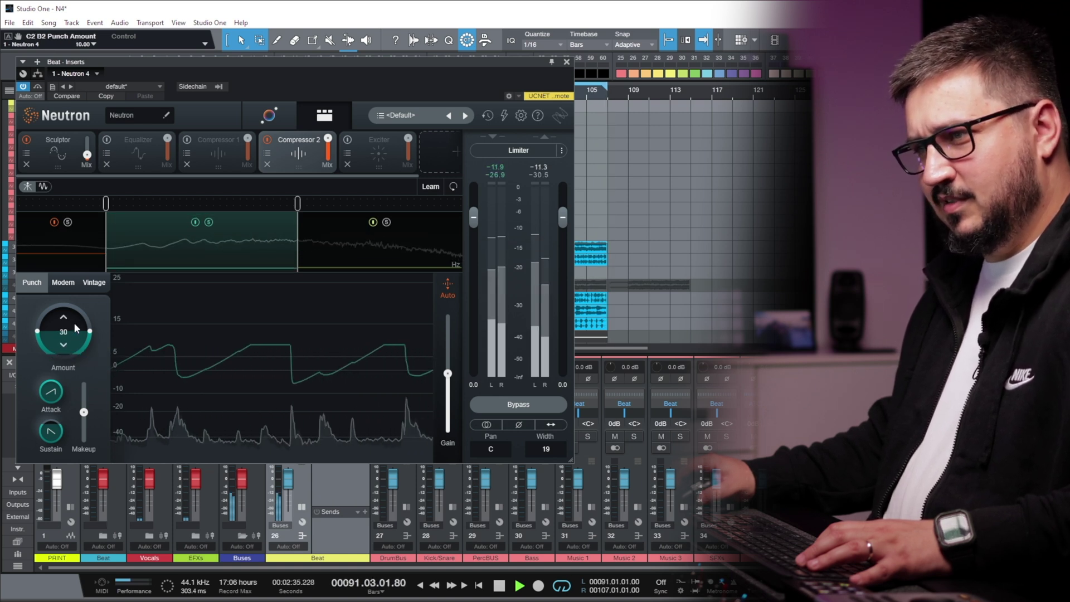
pyautogui.moveTo(88, 312)
pyautogui.mouseDown()
pyautogui.moveTo(89, 333)
pyautogui.moveTo(89, 316)
pyautogui.mouseUp()
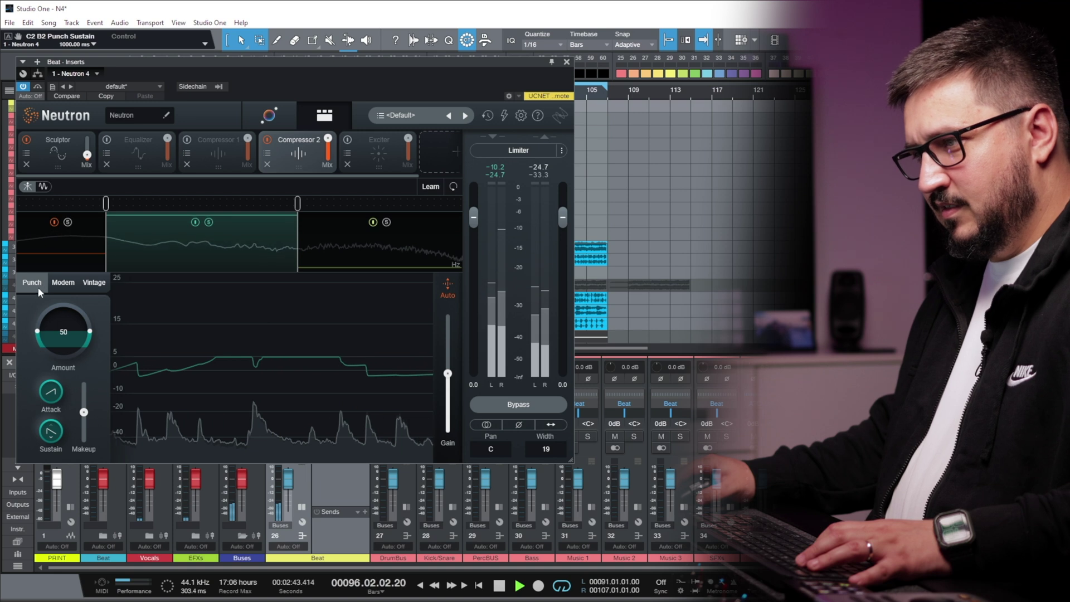
pyautogui.moveTo(73, 337); pyautogui.dragTo(86, 296)
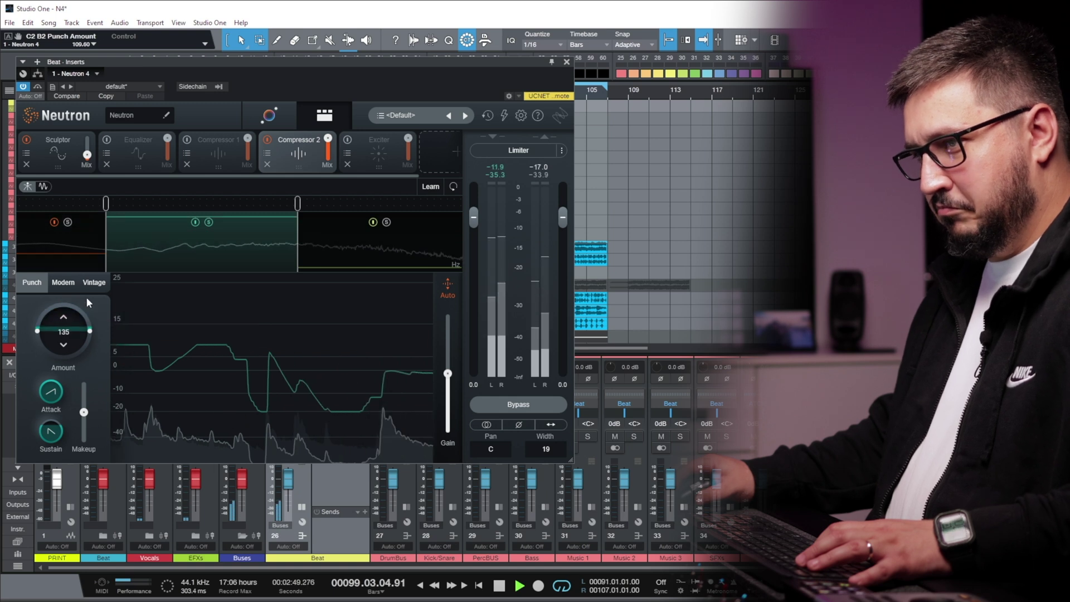